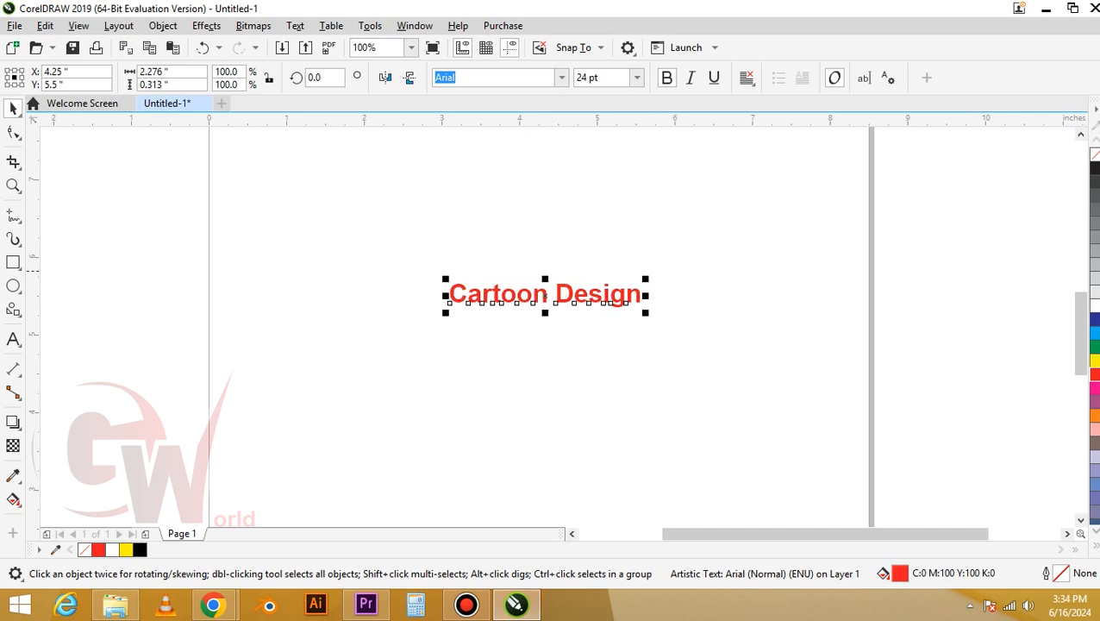
Move the Cartoon Design title to the top of the page and draw a circle about 0.87 in wide below it
drag(598, 293, 601, 169)
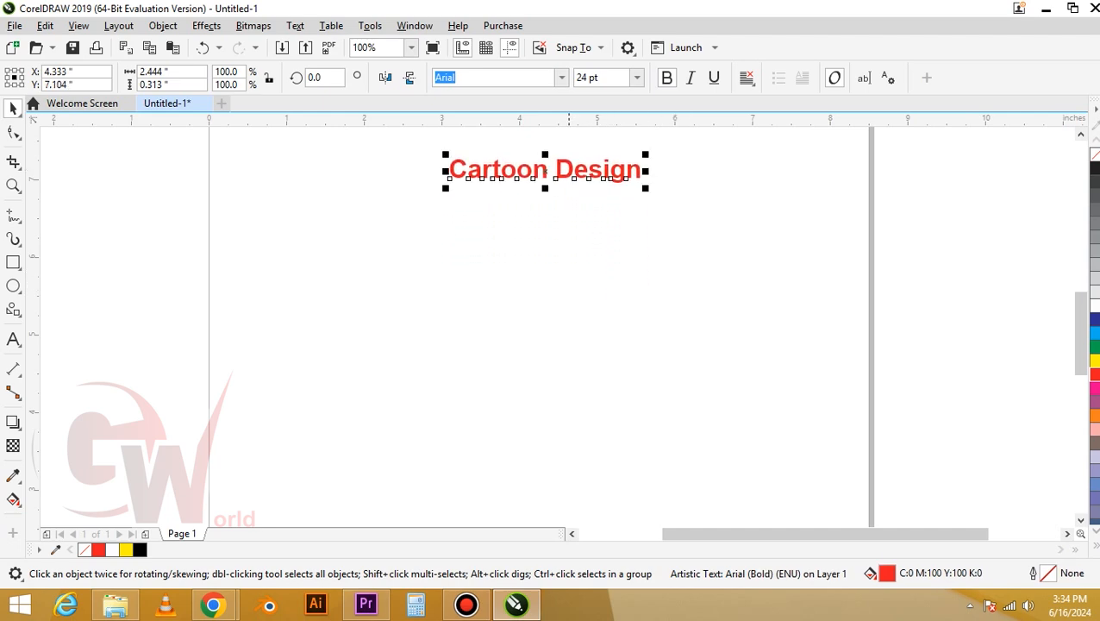
click(568, 286)
key(F6)
key(F7)
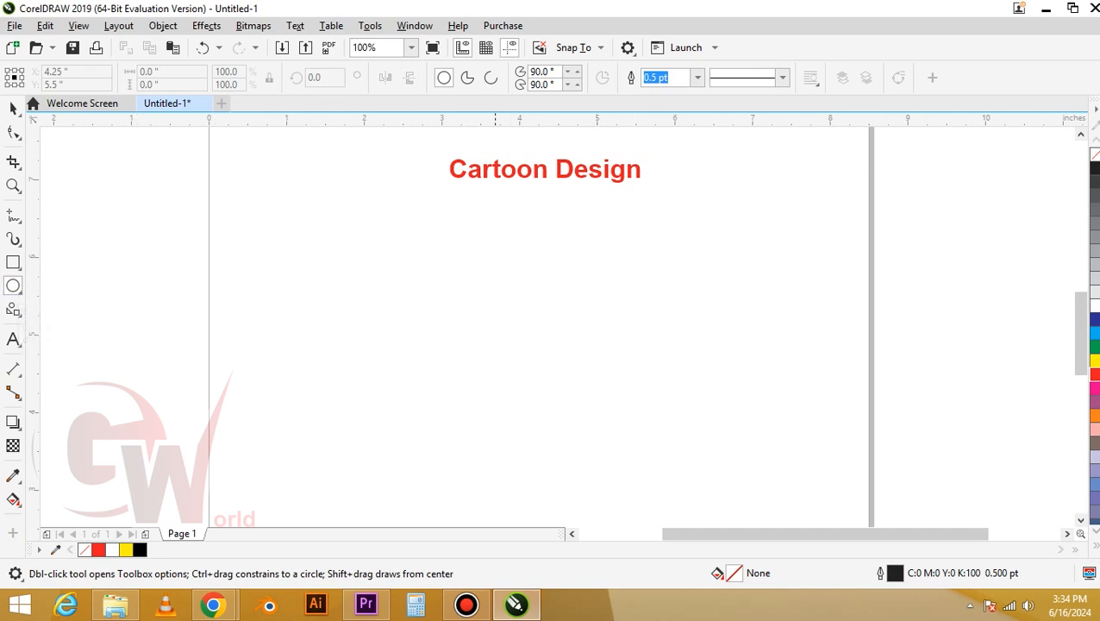
drag(480, 254, 588, 264)
key(space)
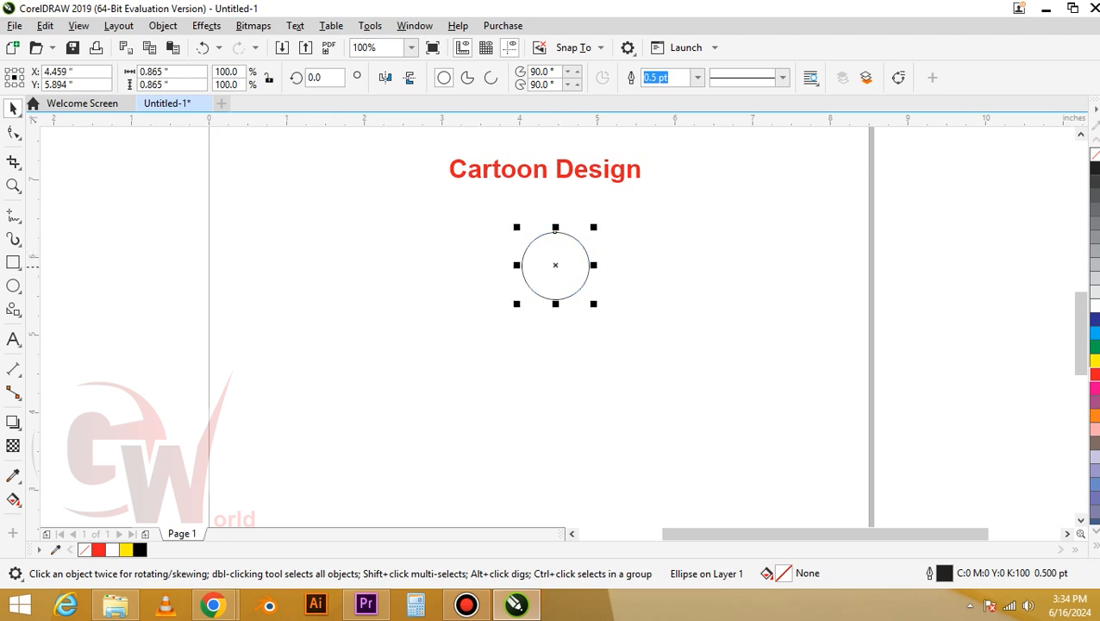
Create a smaller concentric copy of the circle scaled to 62.6%
scroll(595, 263, up, 1)
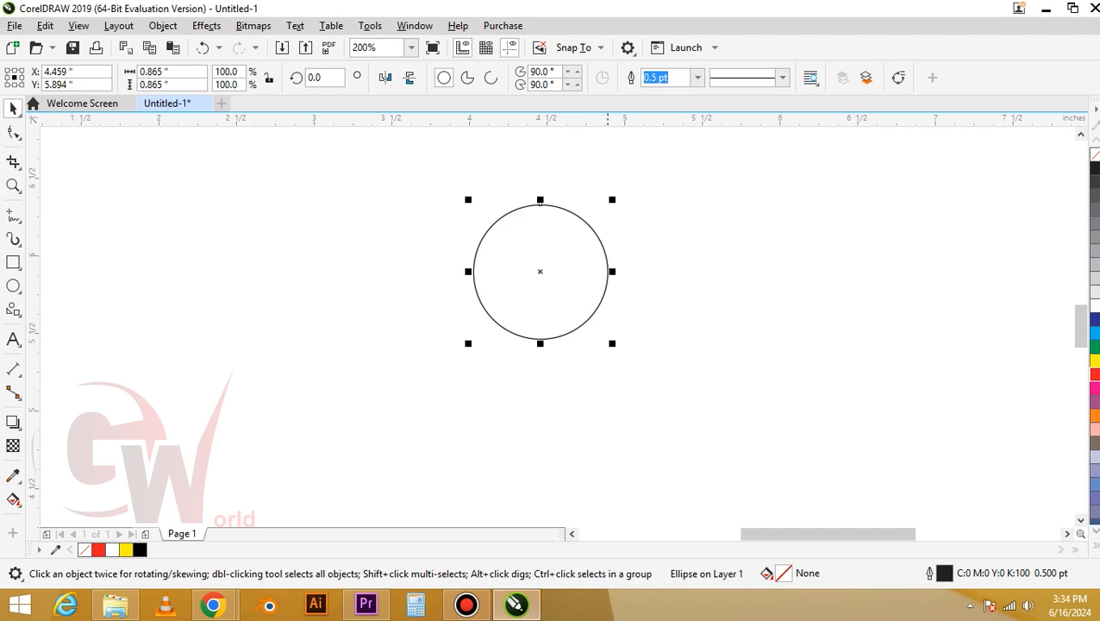
mouse_move(612, 199)
mouse_down()
mouse_move(607, 260)
mouse_move(656, 224)
mouse_up()
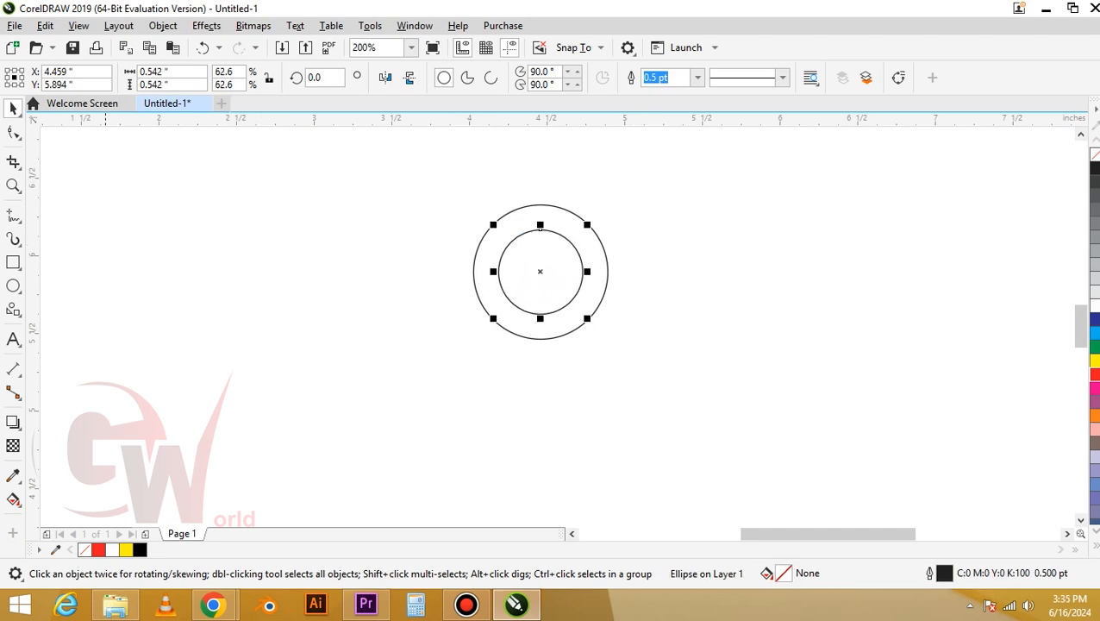
Draw a rectangle about 1.5 x 0.33 in overlapping the top of the circles
key(F6)
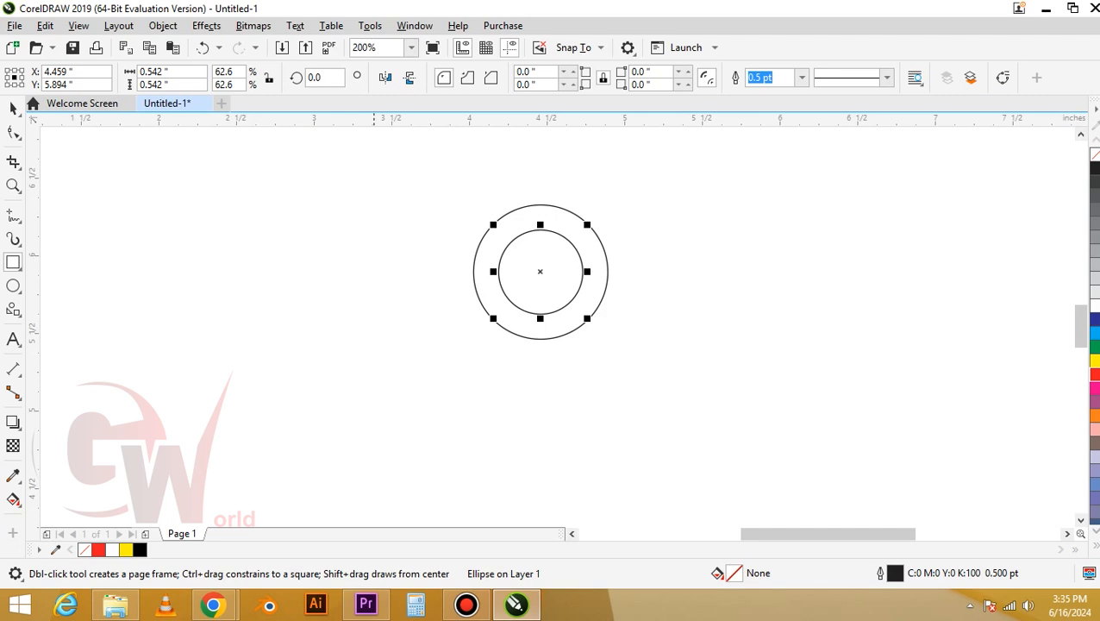
drag(360, 183, 596, 233)
key(space)
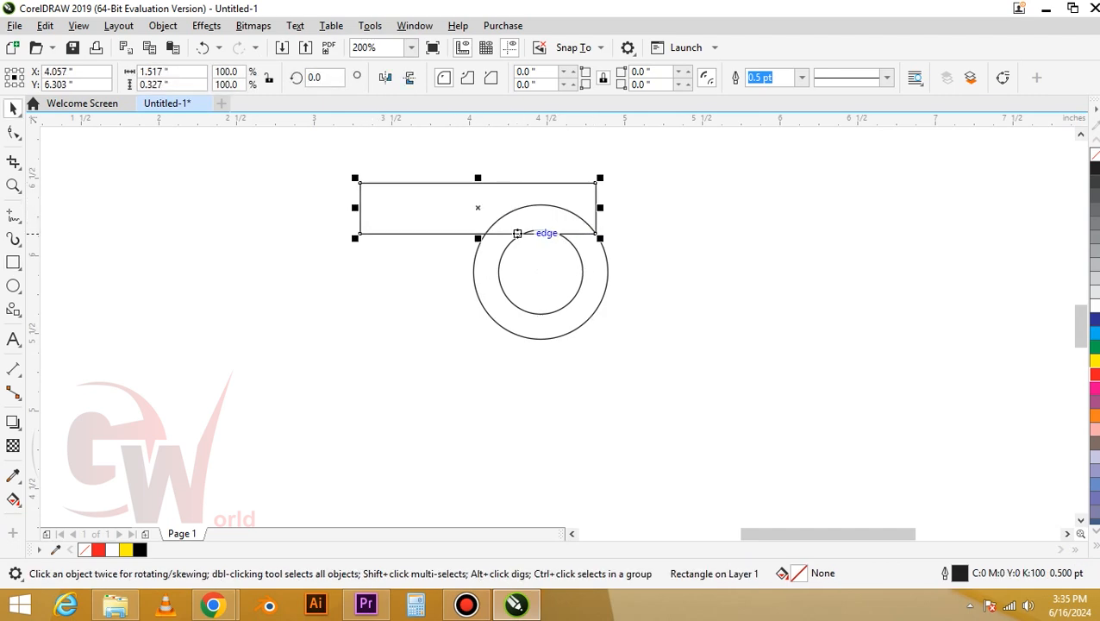
key(Escape)
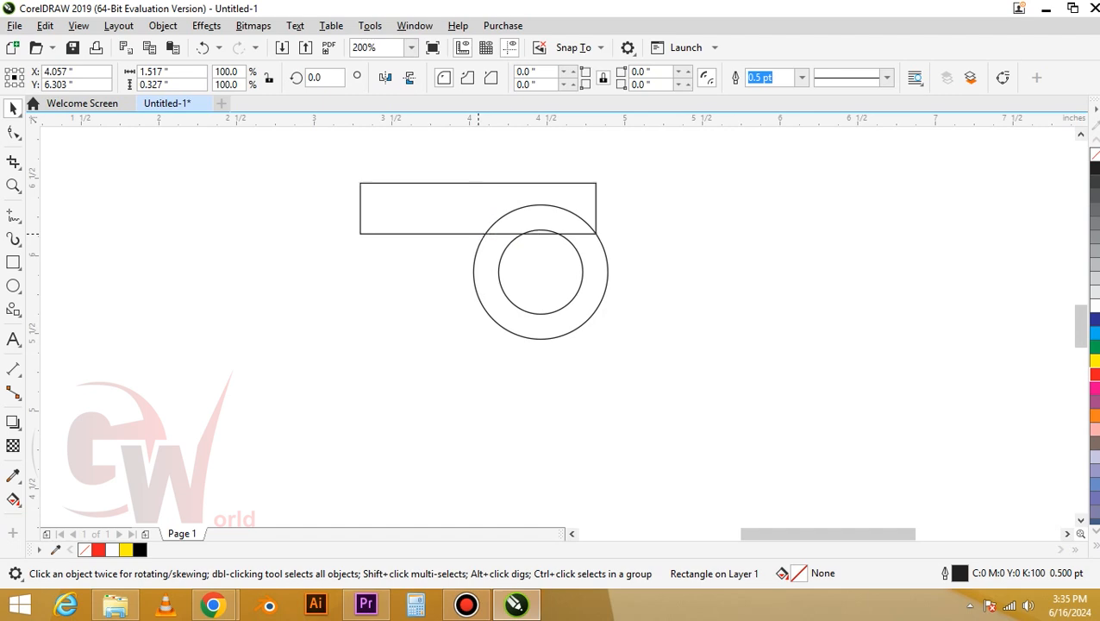
Center the rectangle on the circles and stretch it to cover the upper half of the inner circle
drag(479, 233, 540, 271)
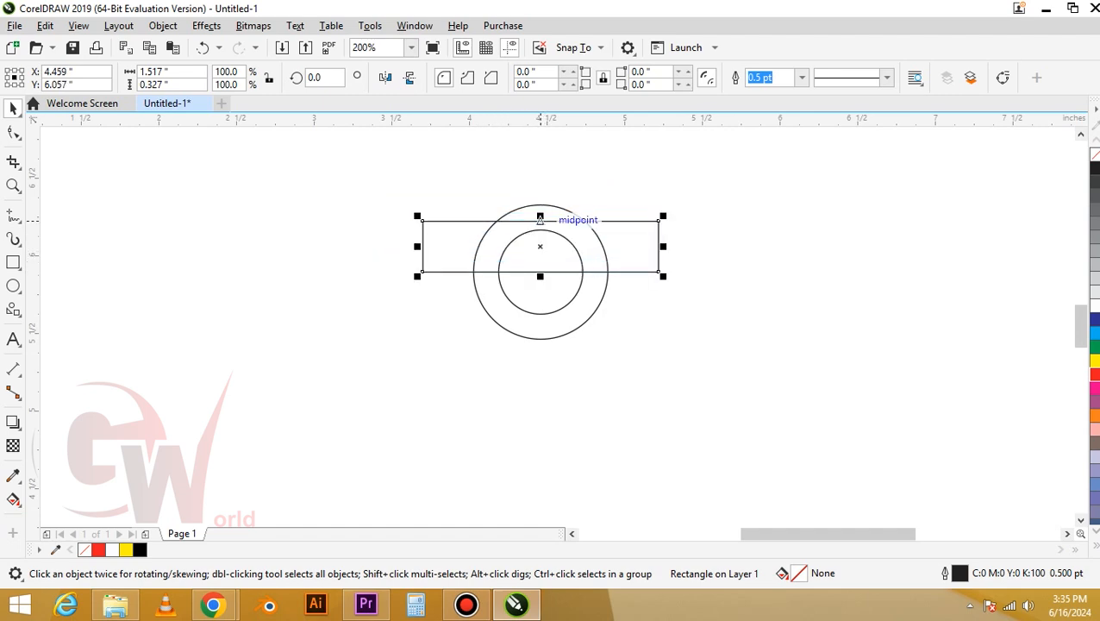
drag(539, 217, 540, 190)
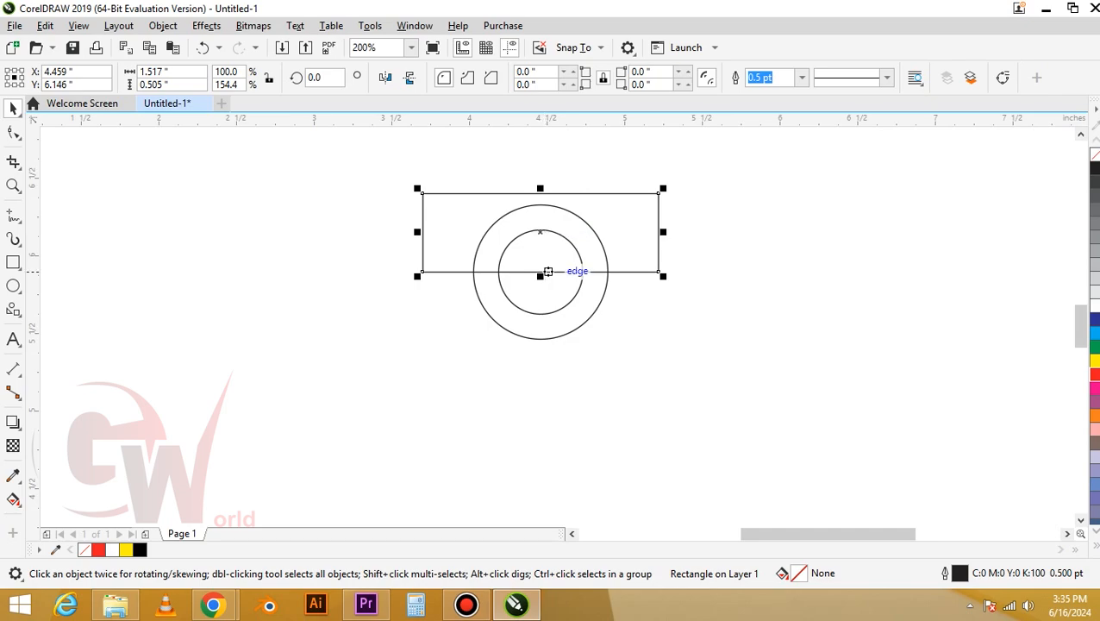
Trim the inner circle with the rectangle and delete the rectangle, leaving a half-circle mouth
shift+click(557, 292)
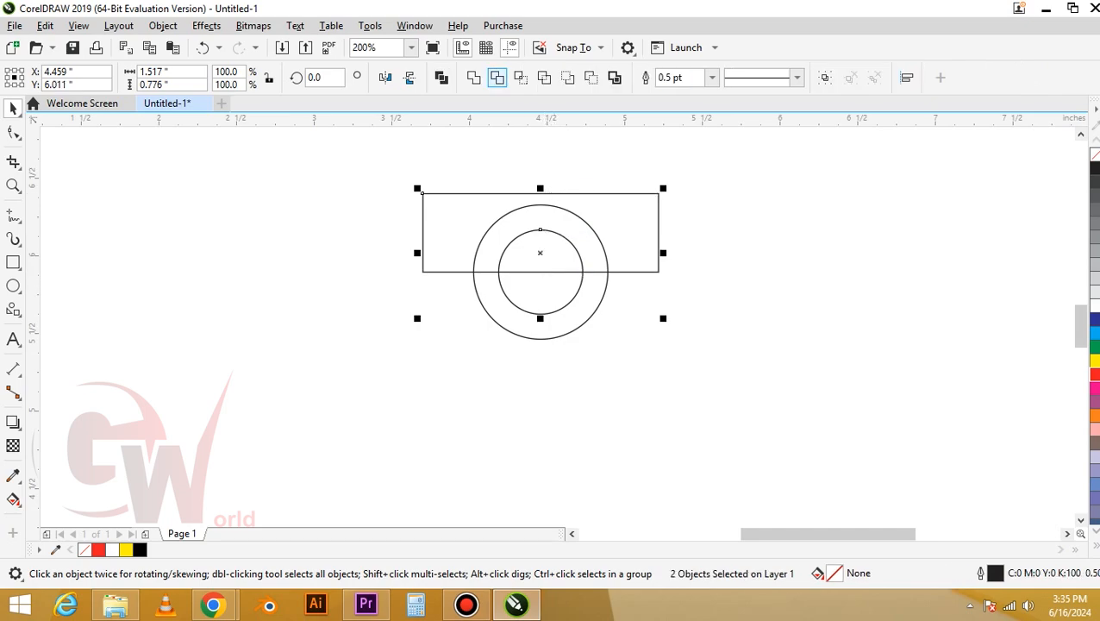
click(496, 78)
click(690, 258)
click(659, 259)
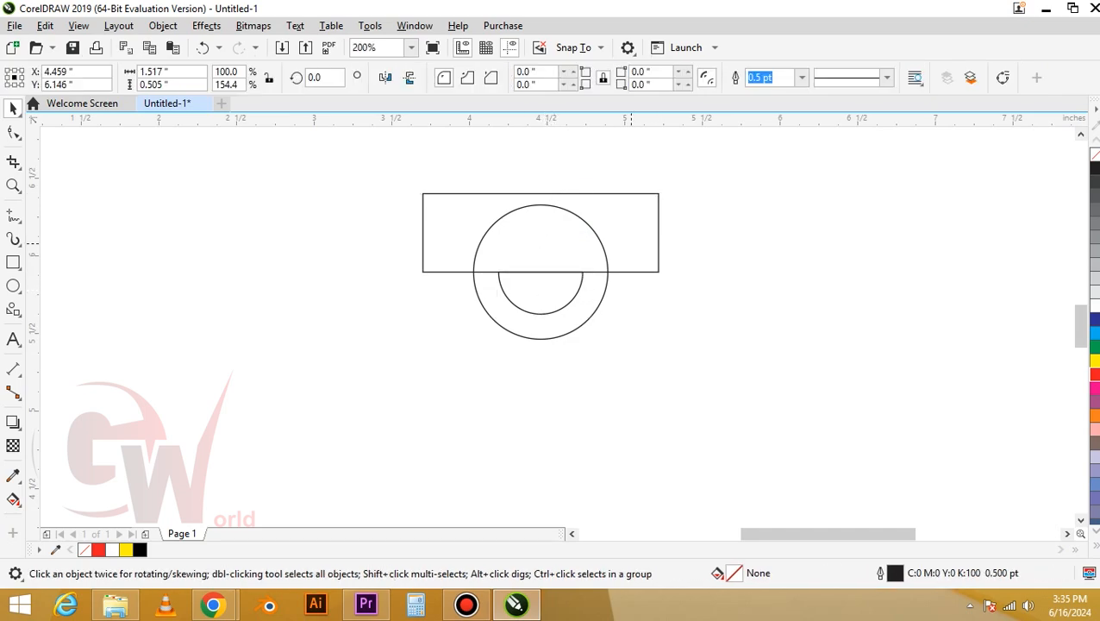
key(Delete)
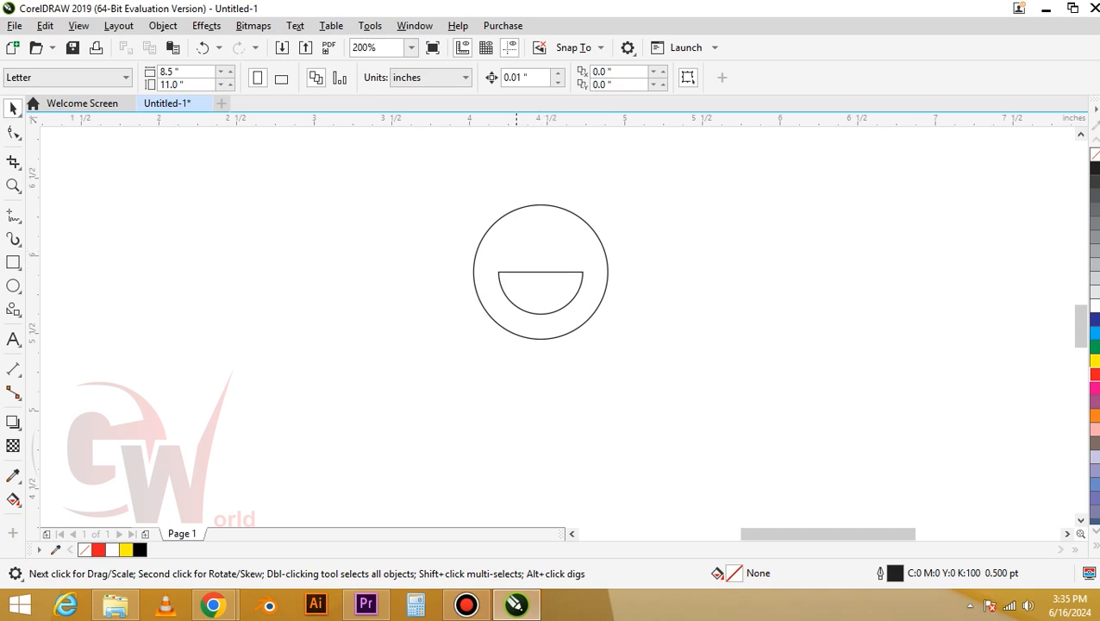
Draw two small vertical oval eyes above the mouth inside the face
scroll(517, 226, up, 2)
click(13, 287)
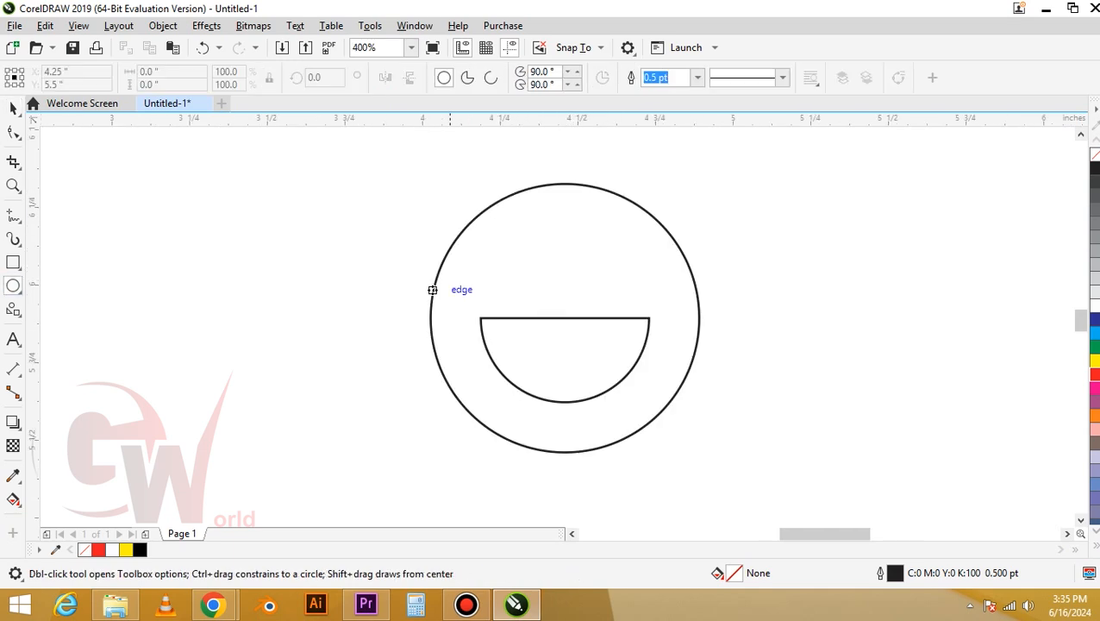
scroll(520, 258, up, 1)
drag(525, 233, 655, 262)
key(space)
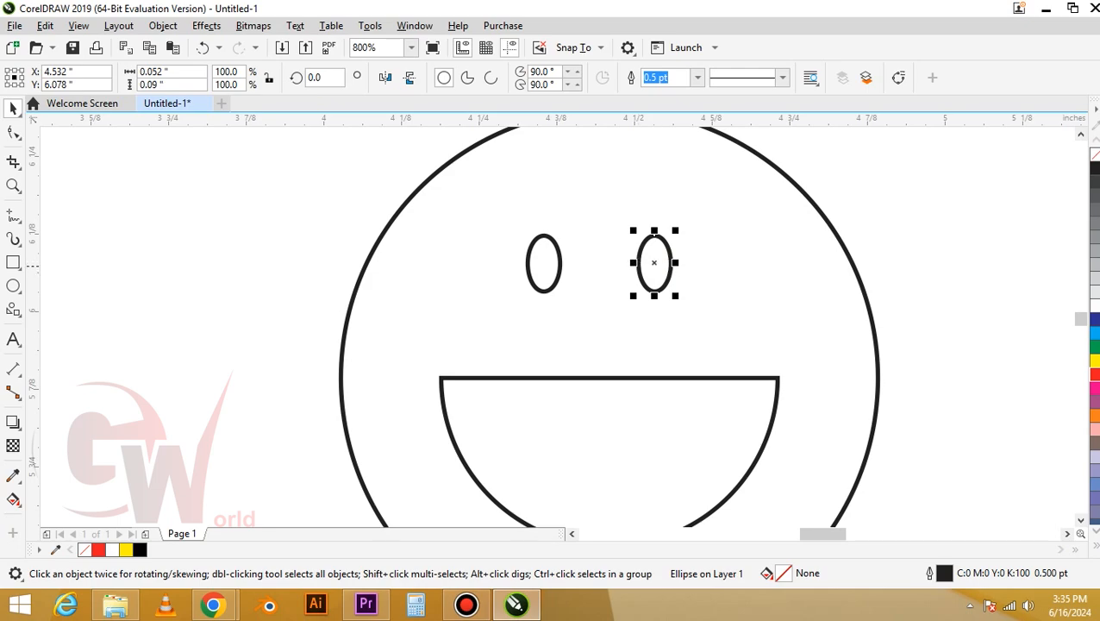
Group the two eyes and center them horizontally on the face
shift+click(560, 262)
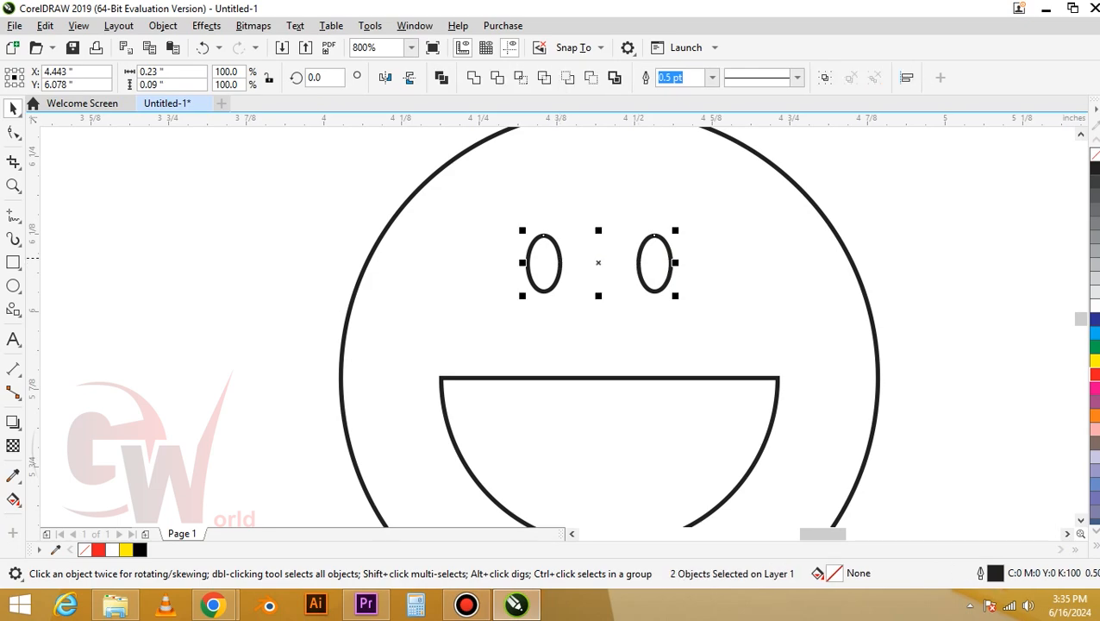
key(ctrl+g)
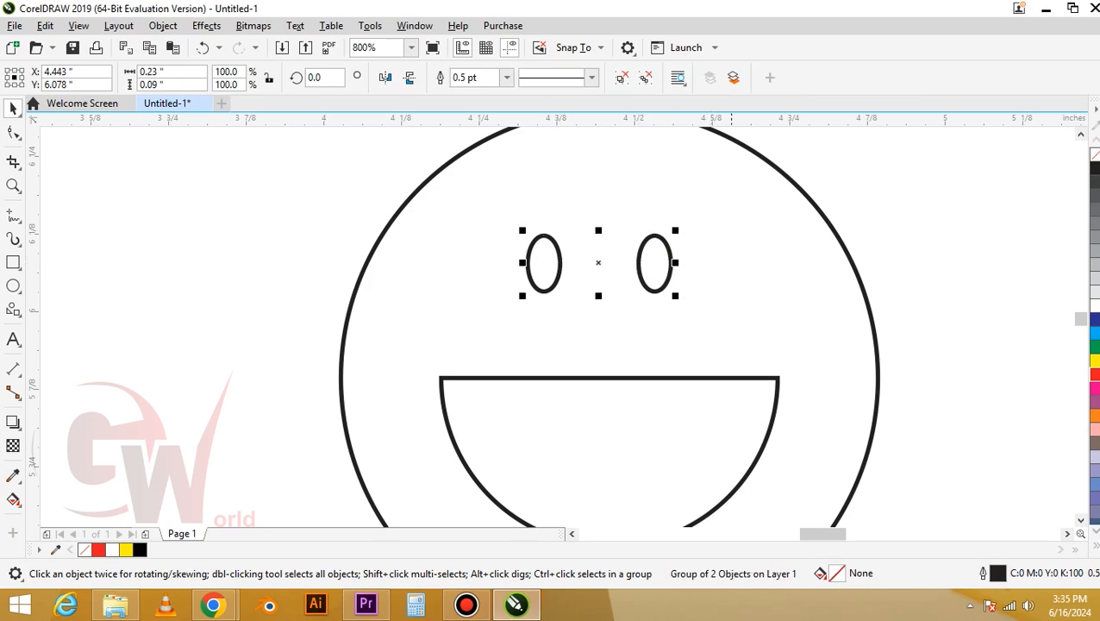
shift+click(731, 139)
key(c)
shift+click(731, 139)
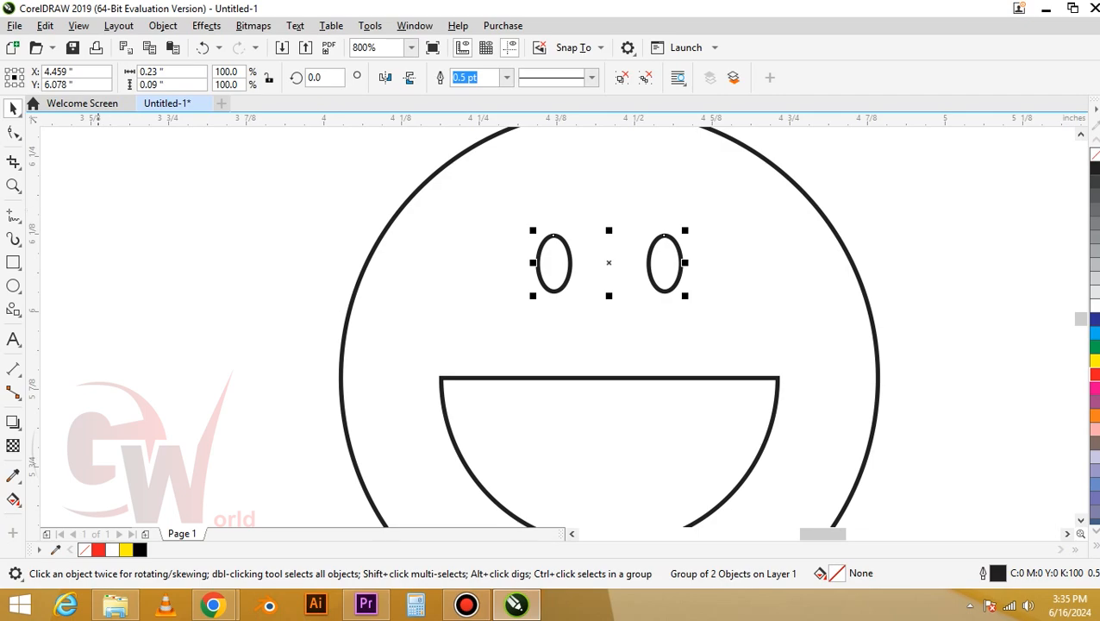
Draw a thin rectangle about 0.12 x 0.03 in as an eyebrow above the left eye
key(F6)
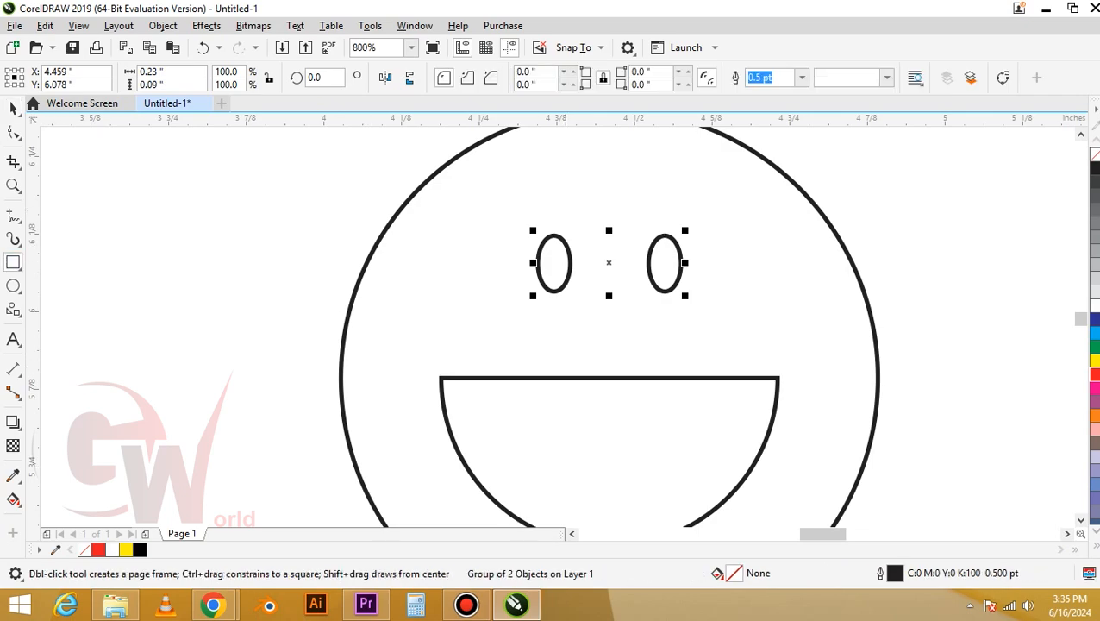
drag(503, 196, 577, 215)
key(space)
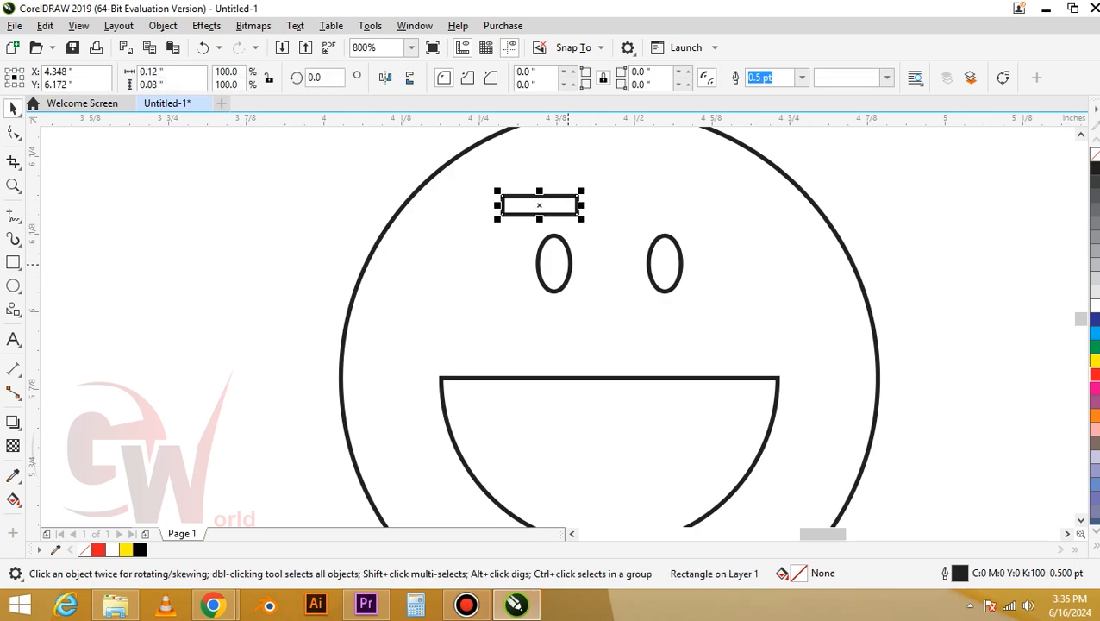
Ungroup the eyes and center the eyebrow horizontally over the left eye
shift+click(569, 264)
shift+click(569, 264)
click(570, 263)
key(ctrl+u)
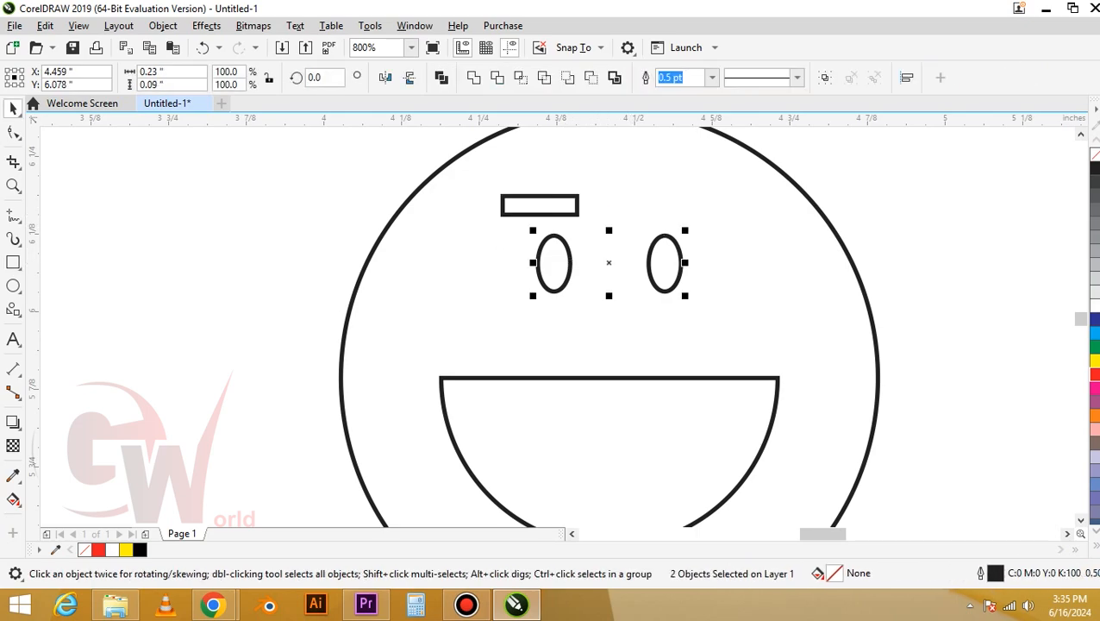
click(565, 214)
shift+click(565, 242)
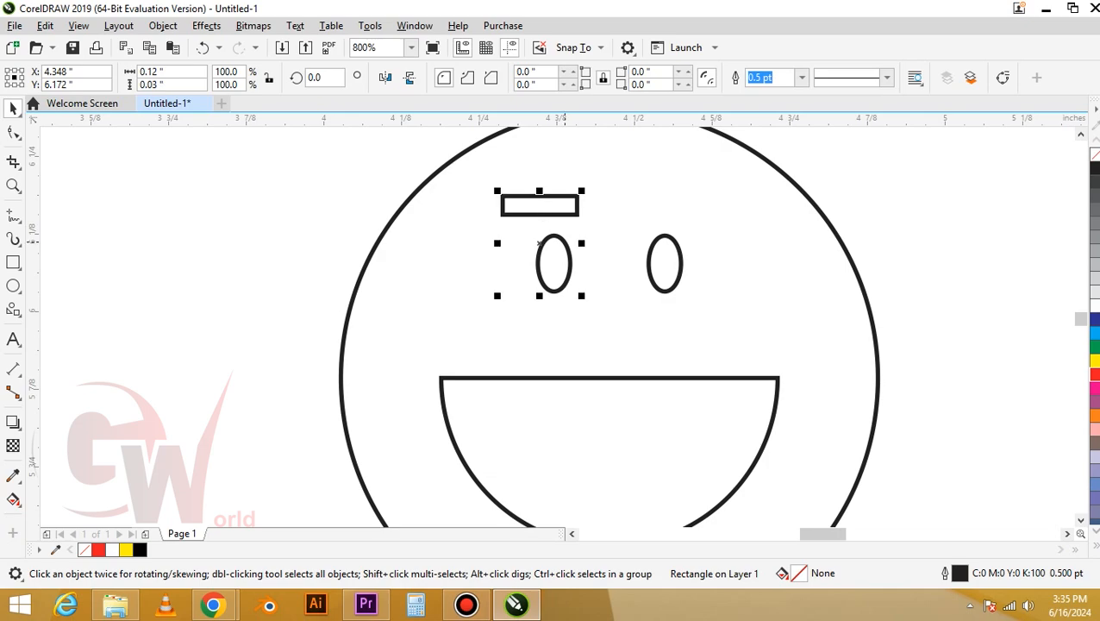
key(c)
shift+click(565, 241)
Copy the eyebrow to the right and center the copy over the right eye
drag(579, 199, 685, 202)
right_click(684, 203)
shift+click(677, 245)
key(c)
shift+click(676, 247)
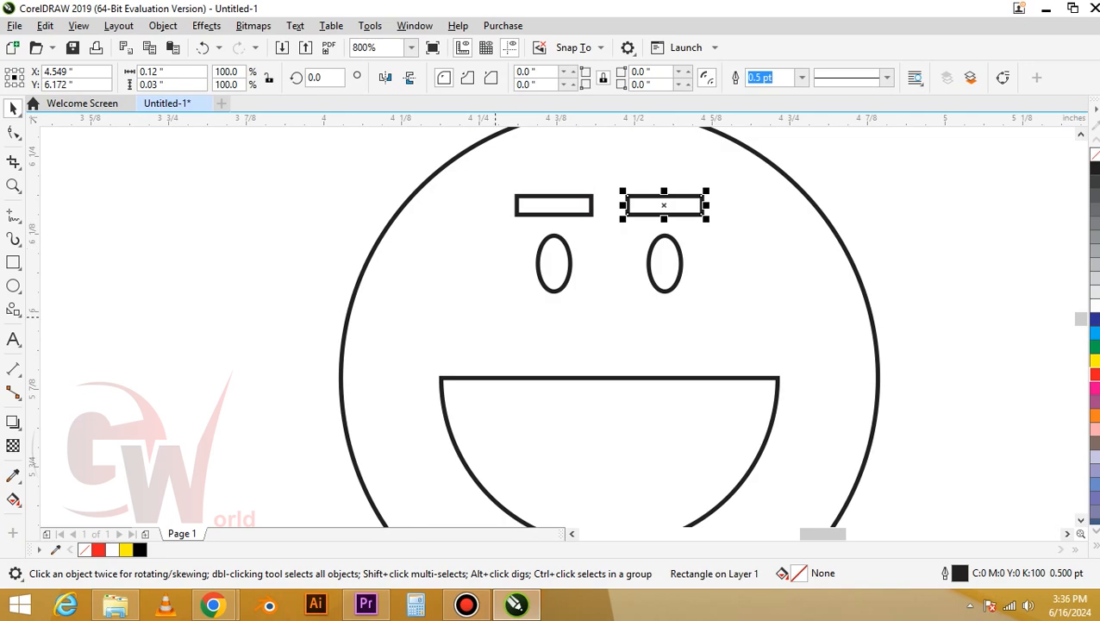
Fill the face circle with pink
scroll(420, 279, down, 2)
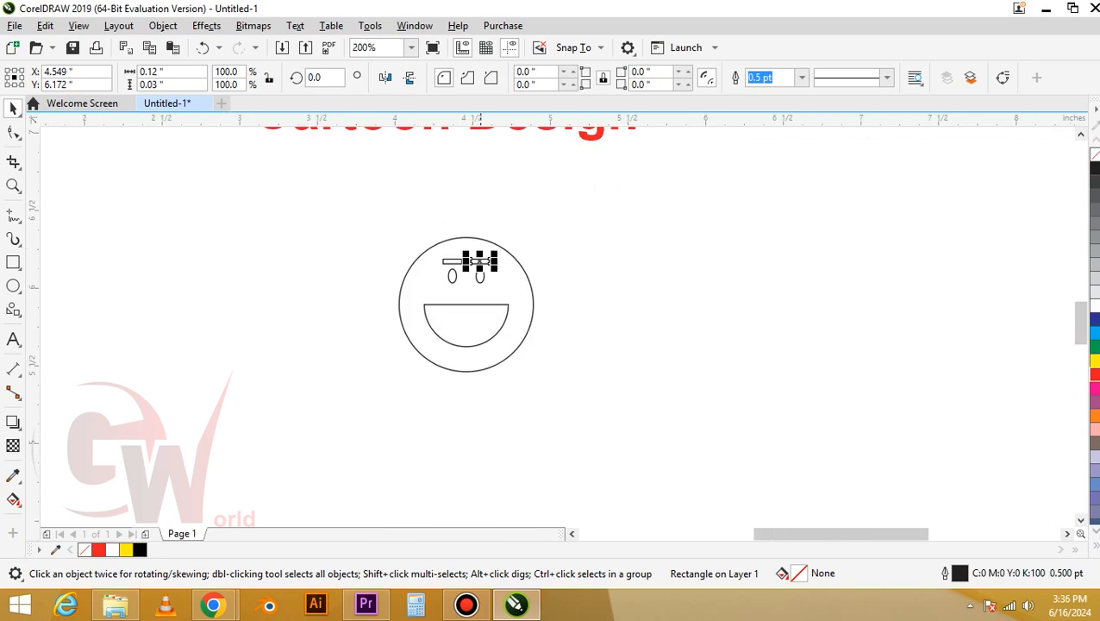
click(479, 297)
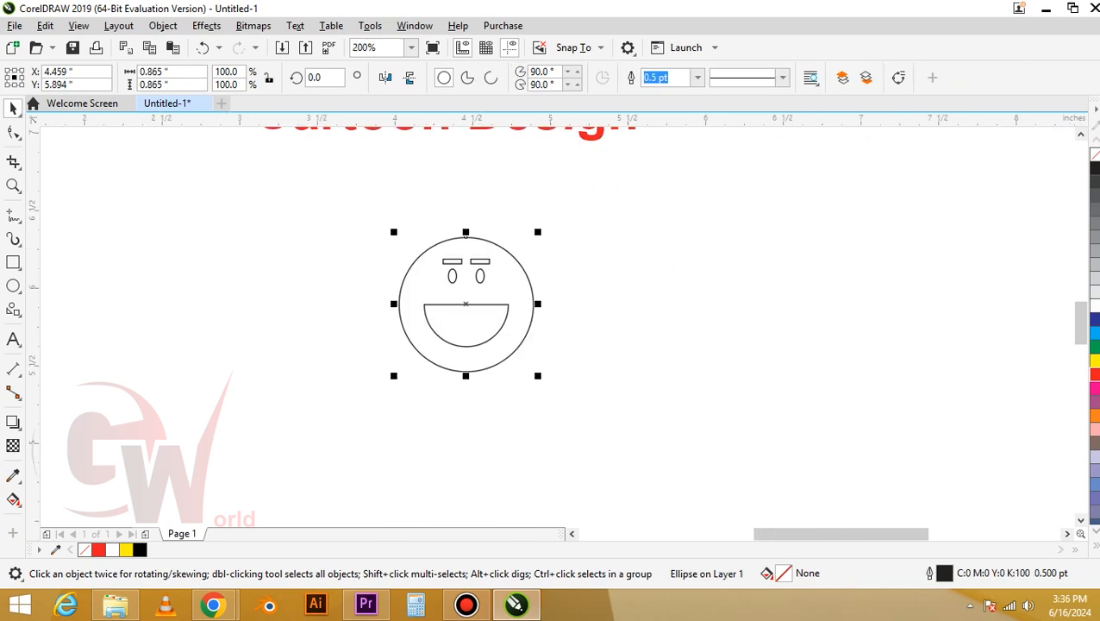
click(1091, 428)
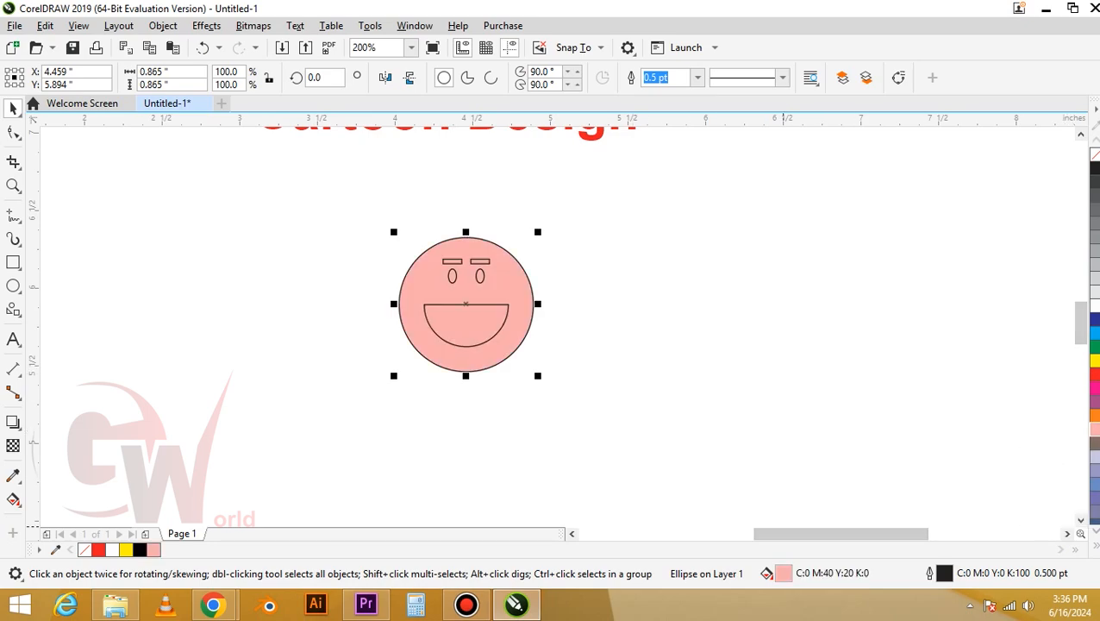
Adjust the face fill to a lighter pink, C1 M27 Y13 K0
double_click(783, 573)
mouse_move(552, 66)
mouse_down()
mouse_move(731, 108)
mouse_move(864, 108)
mouse_up()
drag(695, 238, 676, 237)
click(1004, 552)
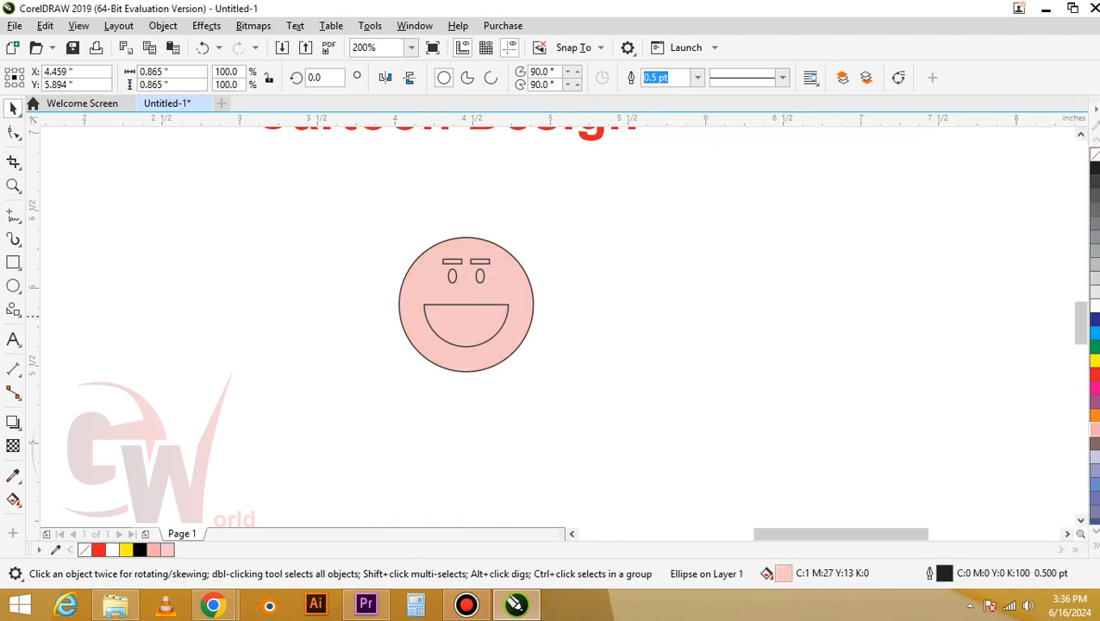
Fill the mouth with white
click(558, 317)
click(455, 319)
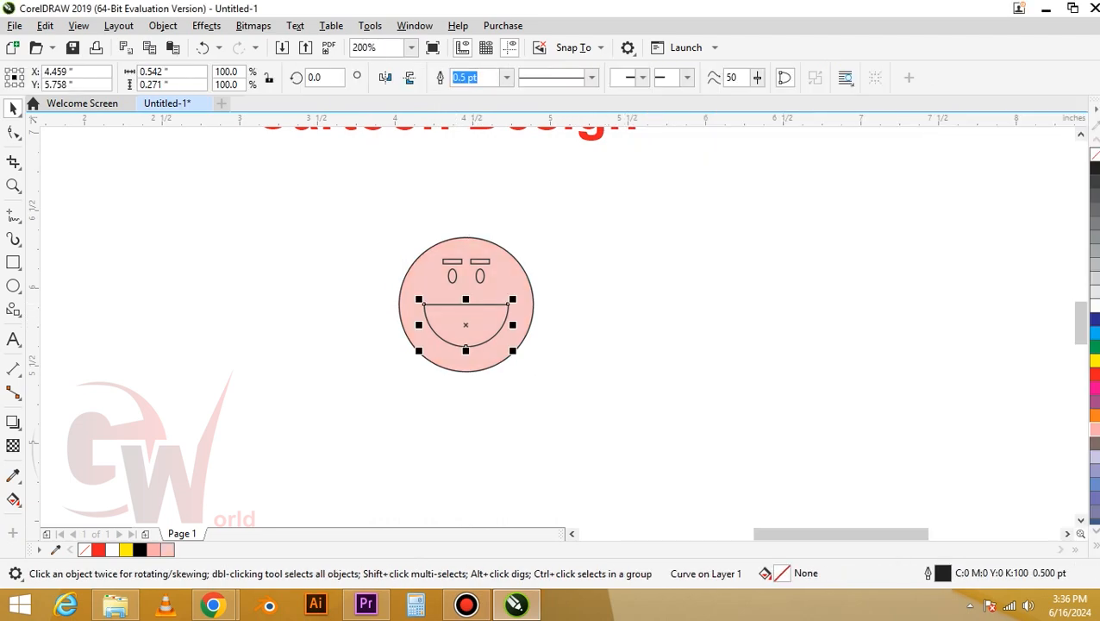
click(1093, 304)
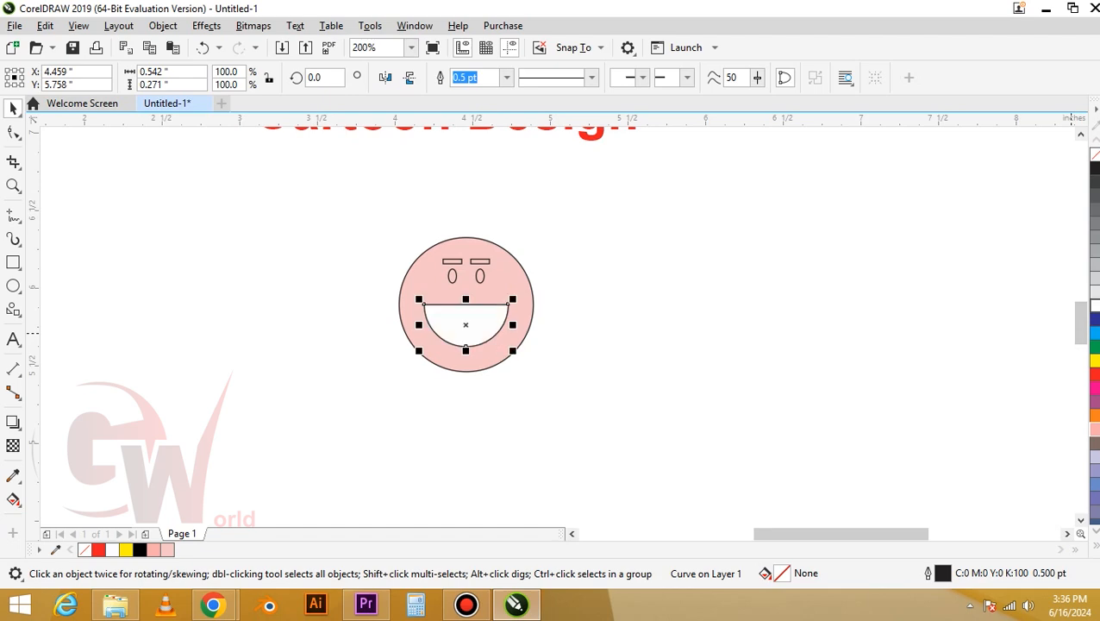
Fill the eyes and eyebrows with black and remove their outlines
drag(548, 216, 422, 291)
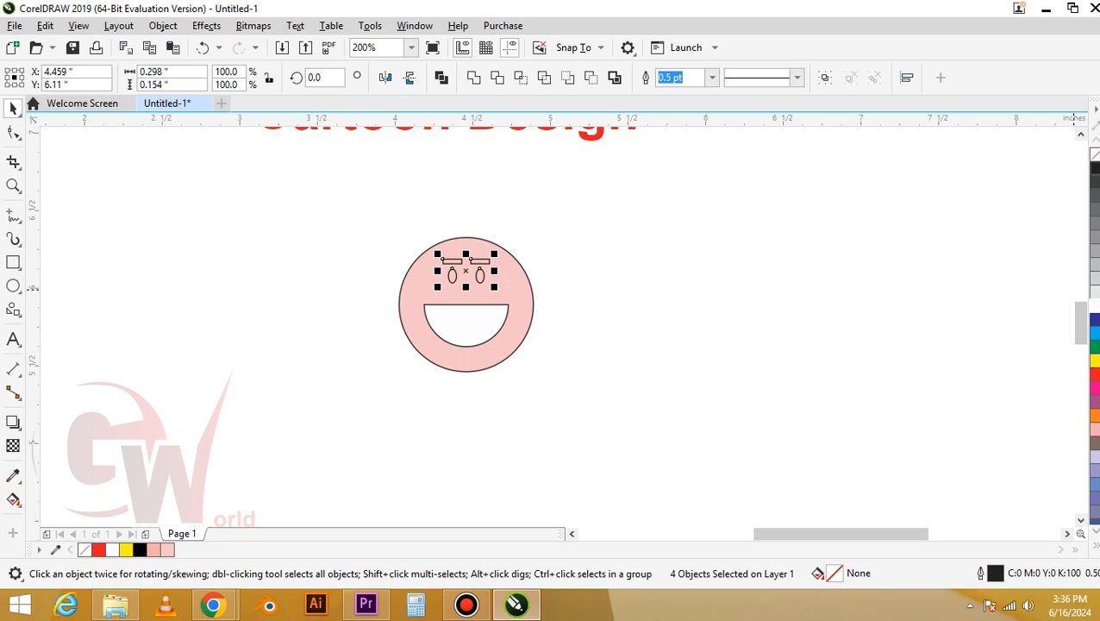
click(1093, 167)
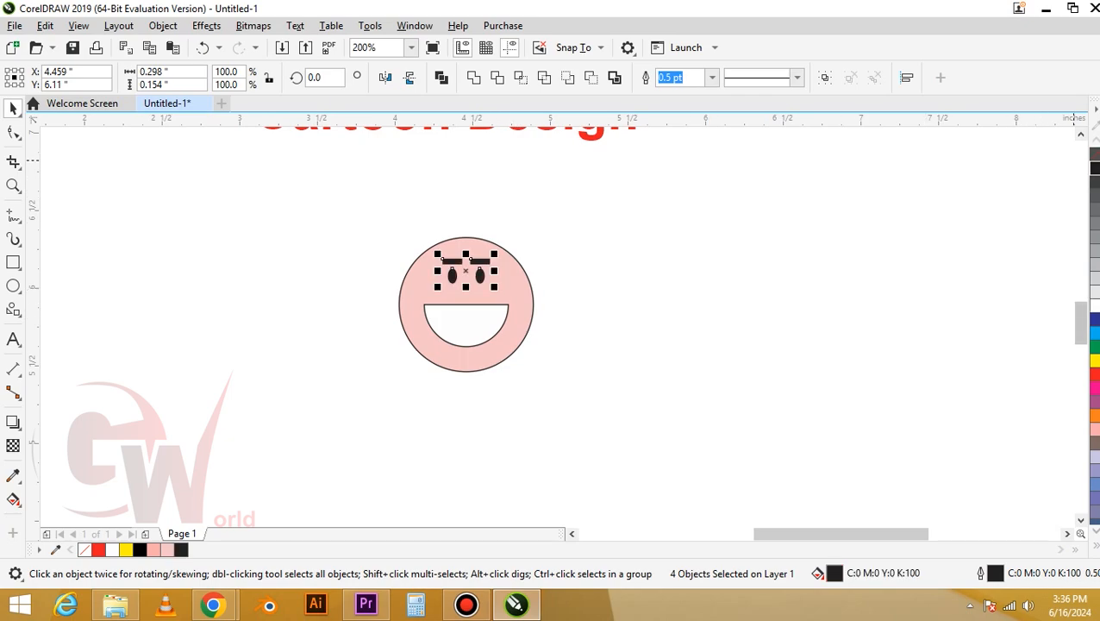
right_click(1092, 154)
key(Escape)
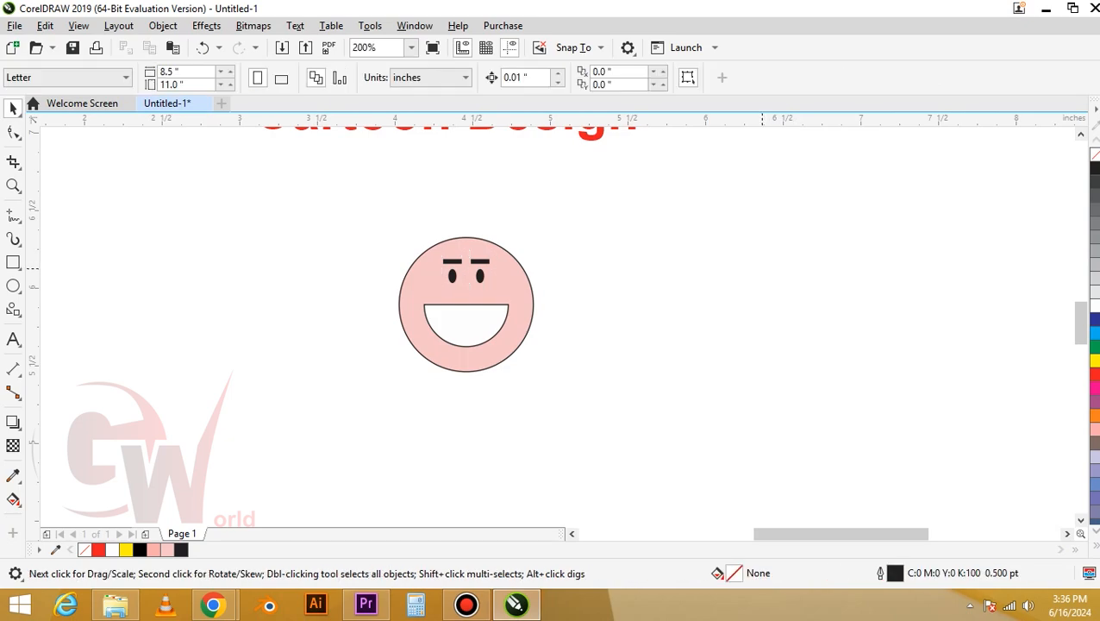
Remove the outline from the mouth
click(447, 325)
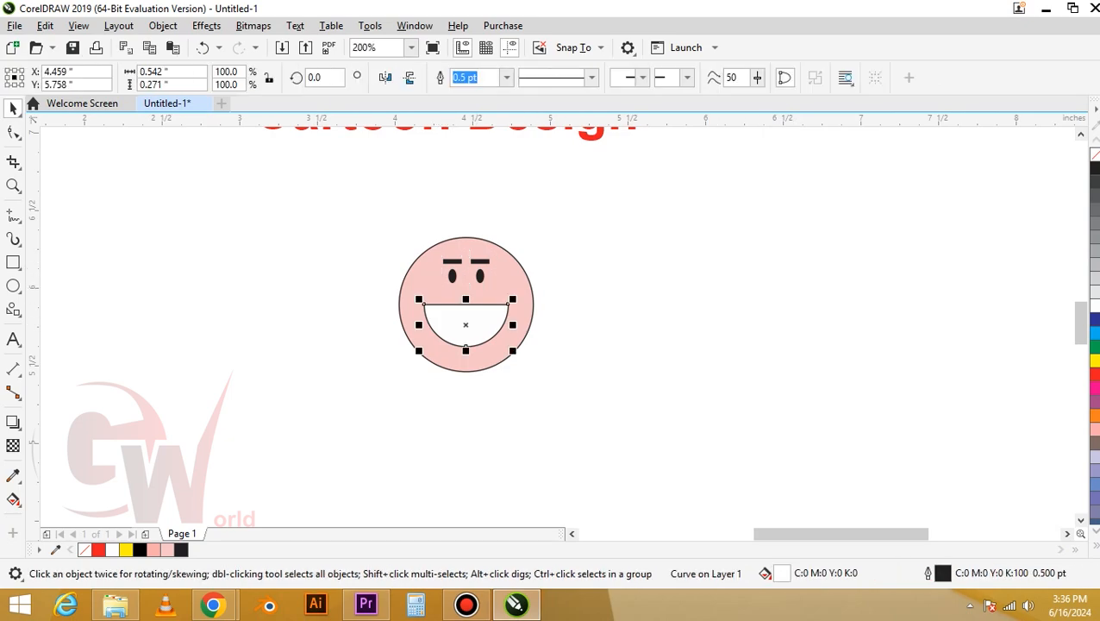
right_click(1093, 154)
key(Escape)
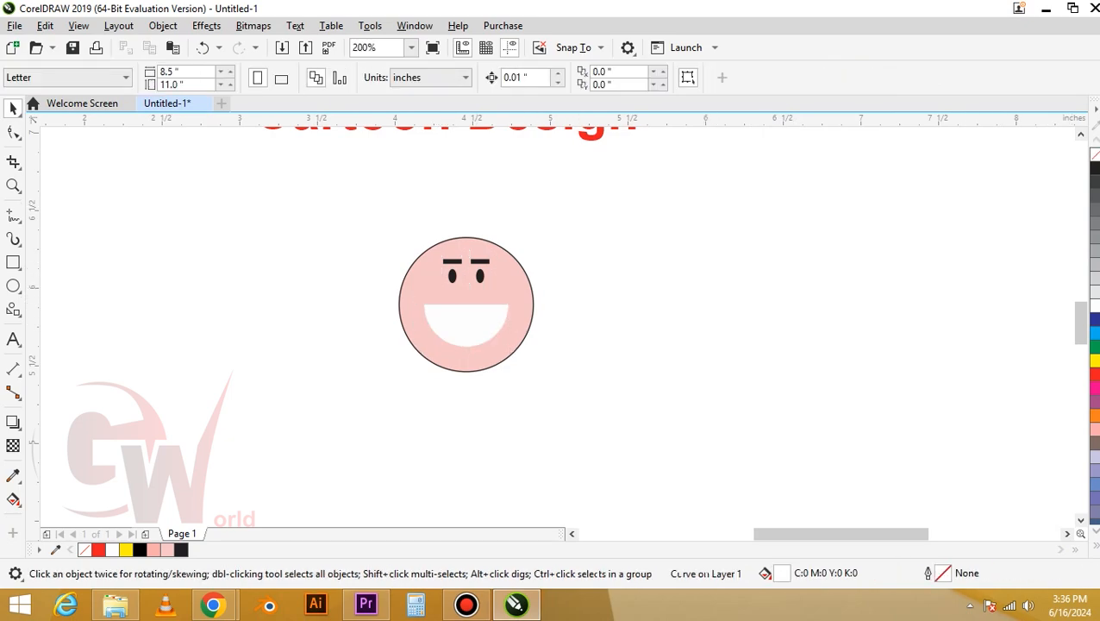
scroll(483, 291, up, 1)
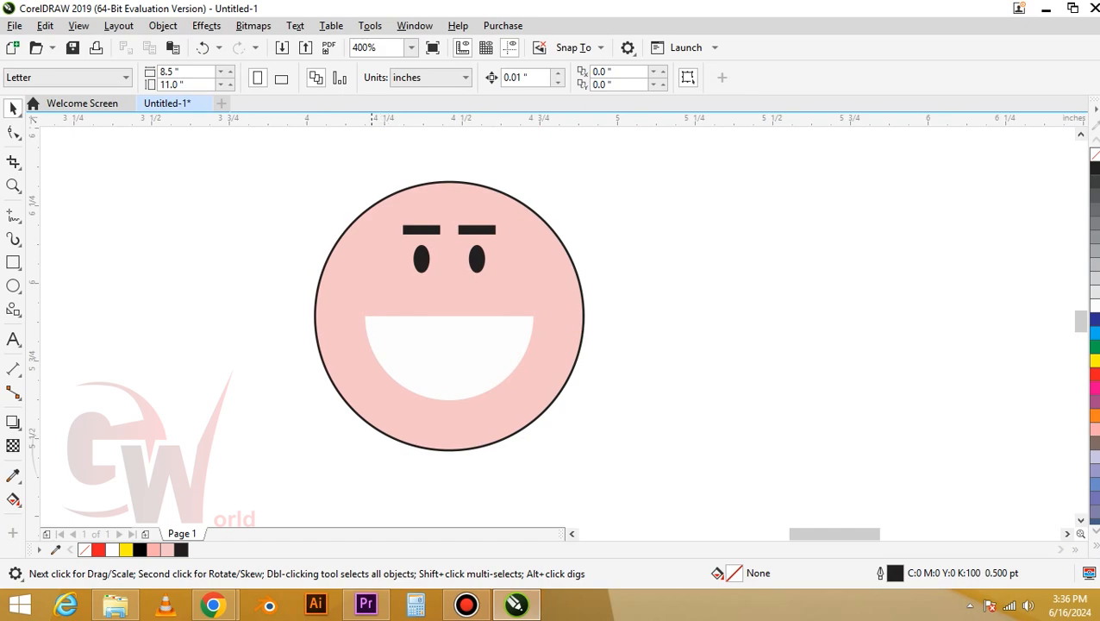
drag(508, 276, 477, 274)
scroll(482, 259, up, 1)
scroll(470, 327, down, 1)
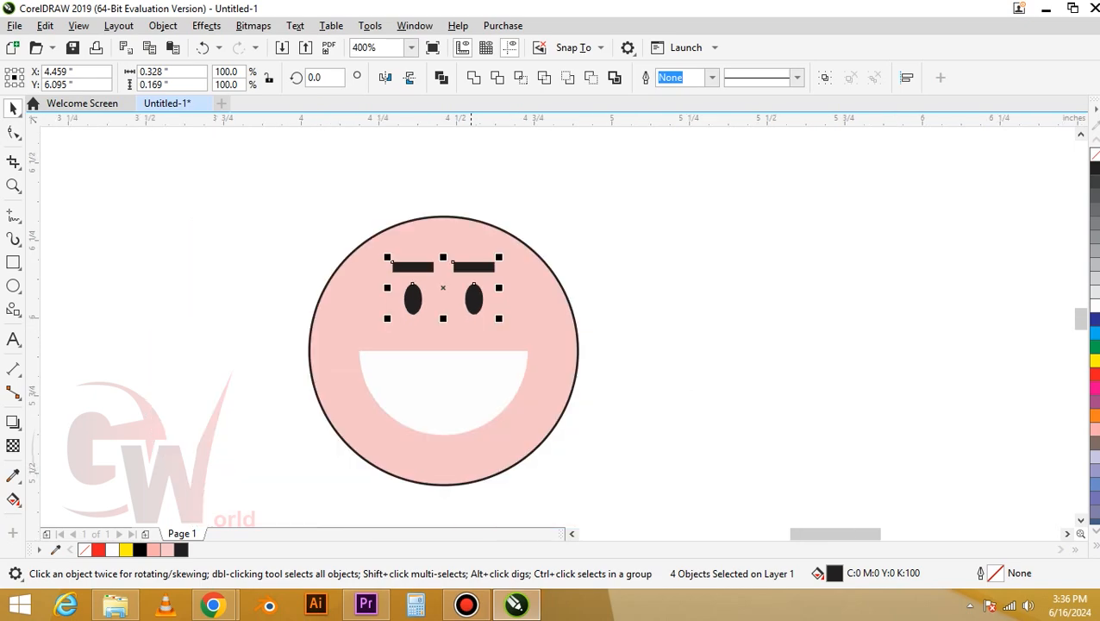
key(Escape)
Duplicate the face circle shifted slightly upward and fill the lower original circle with darker pink C0 M40 Y20 K0
click(454, 484)
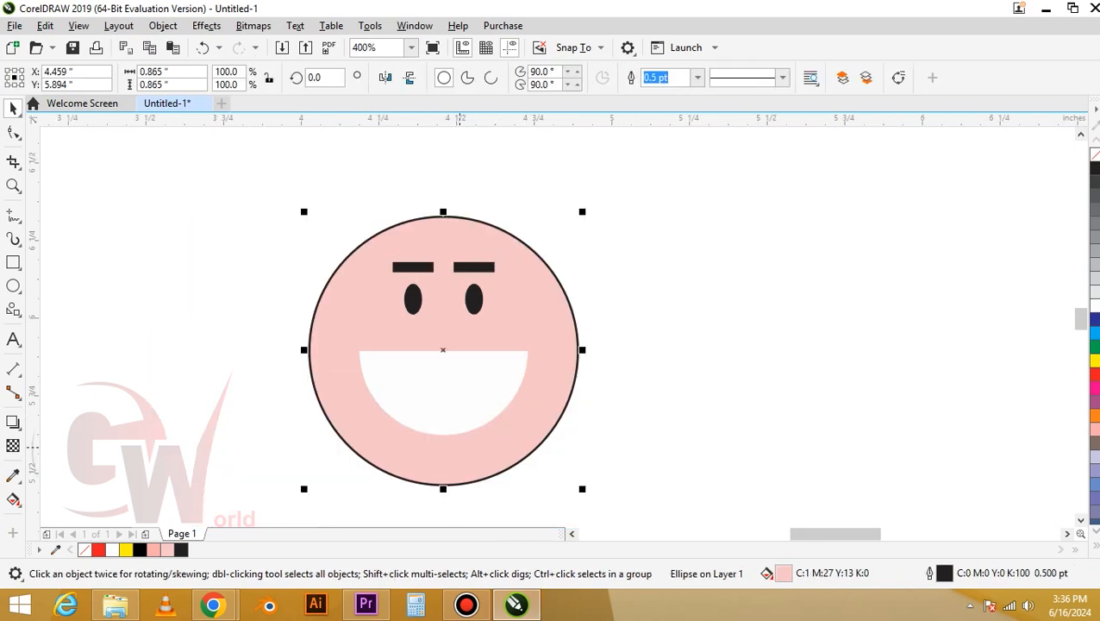
drag(453, 484, 453, 461)
click(451, 482)
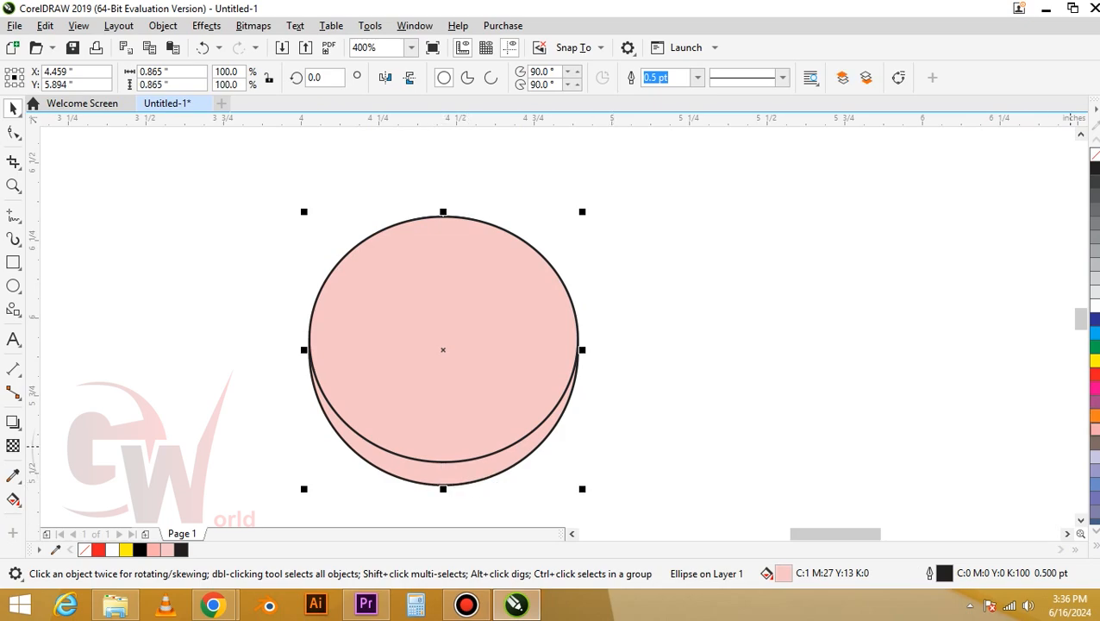
click(1092, 427)
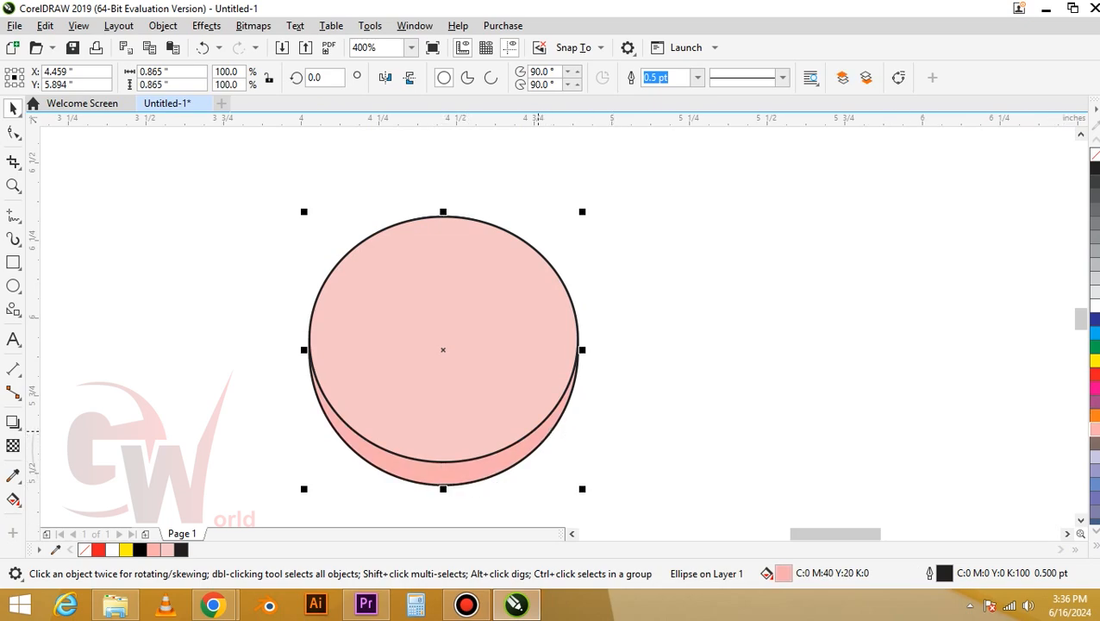
Remove the outline from the upper copy and PowerClip it inside the original face circle for shading
click(531, 422)
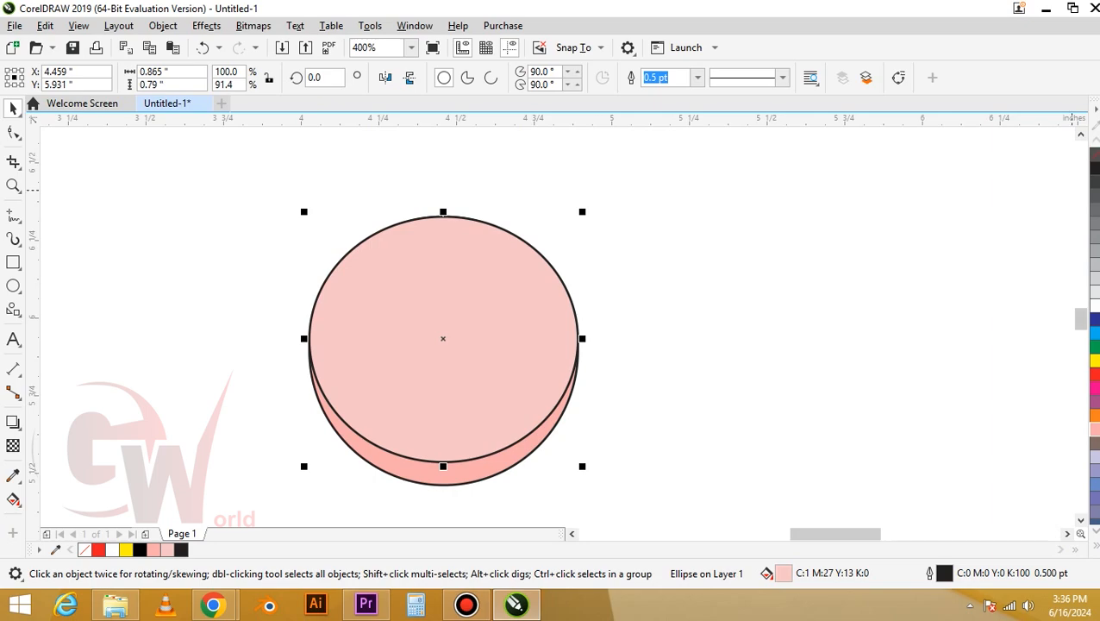
right_click(1093, 153)
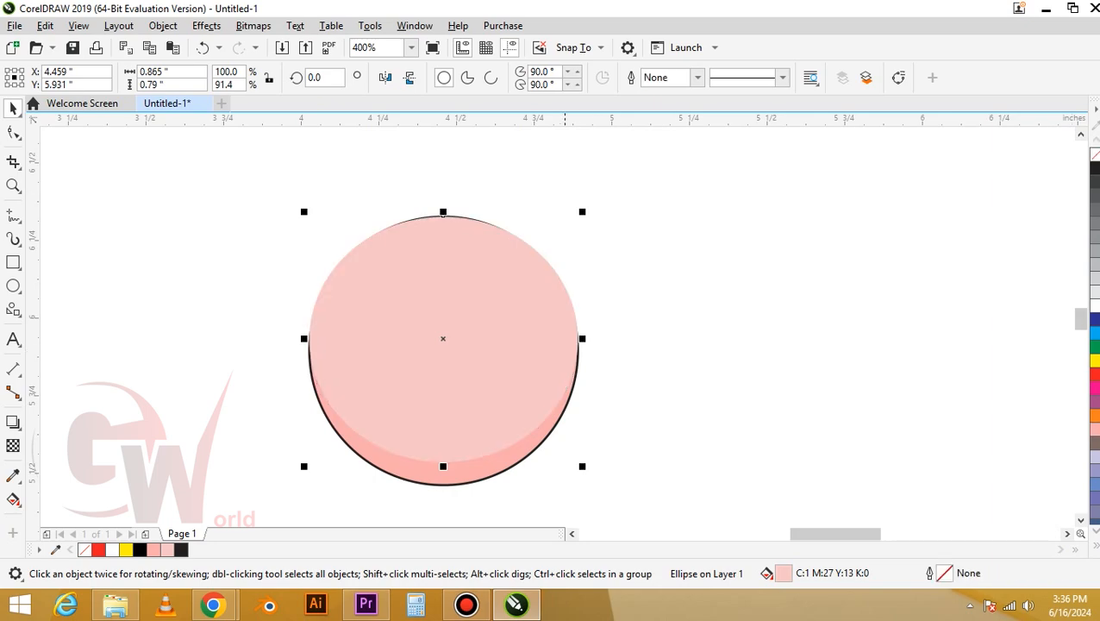
right_click(553, 331)
click(588, 307)
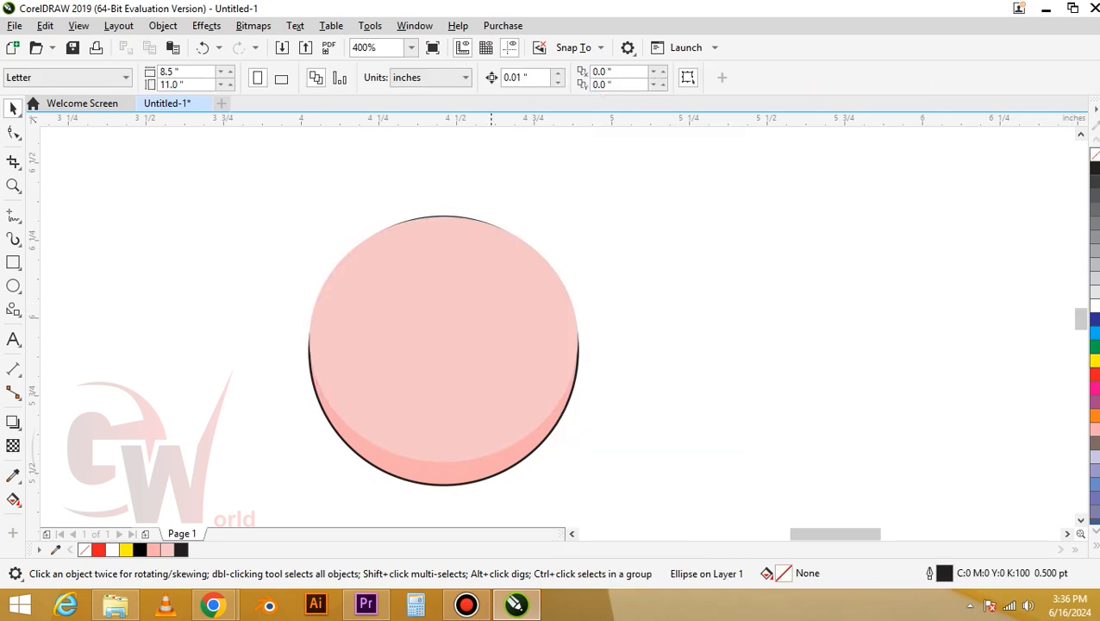
click(485, 468)
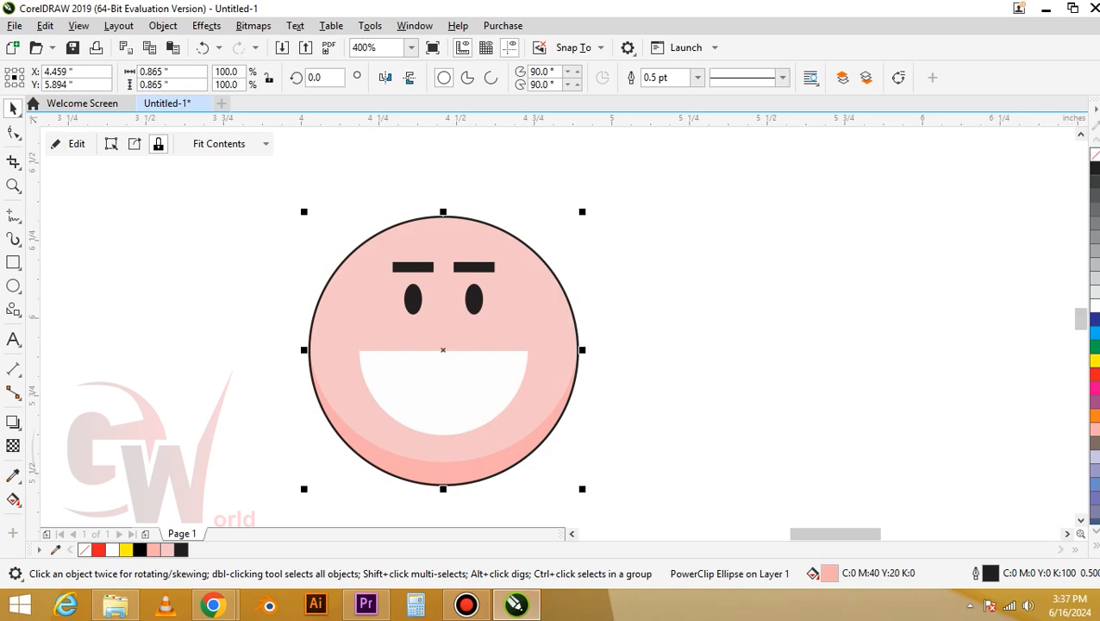
Set the face circle's outline width to Hairline
click(697, 77)
click(660, 107)
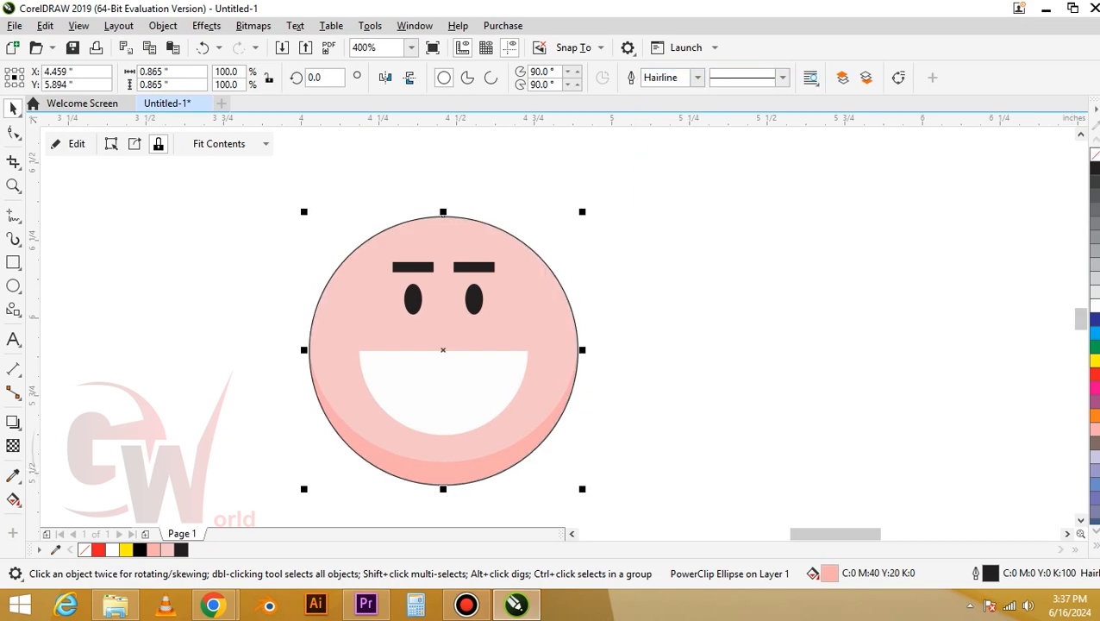
key(Escape)
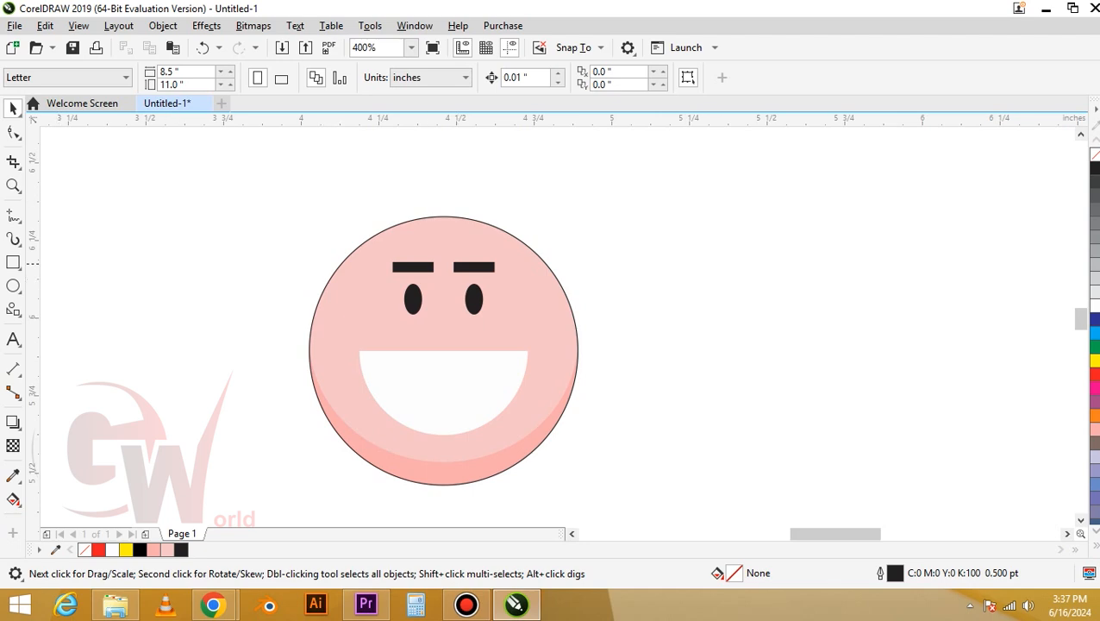
Draw a rectangle about 0.9 by 0.68 in covering the upper half of the face
key(F6)
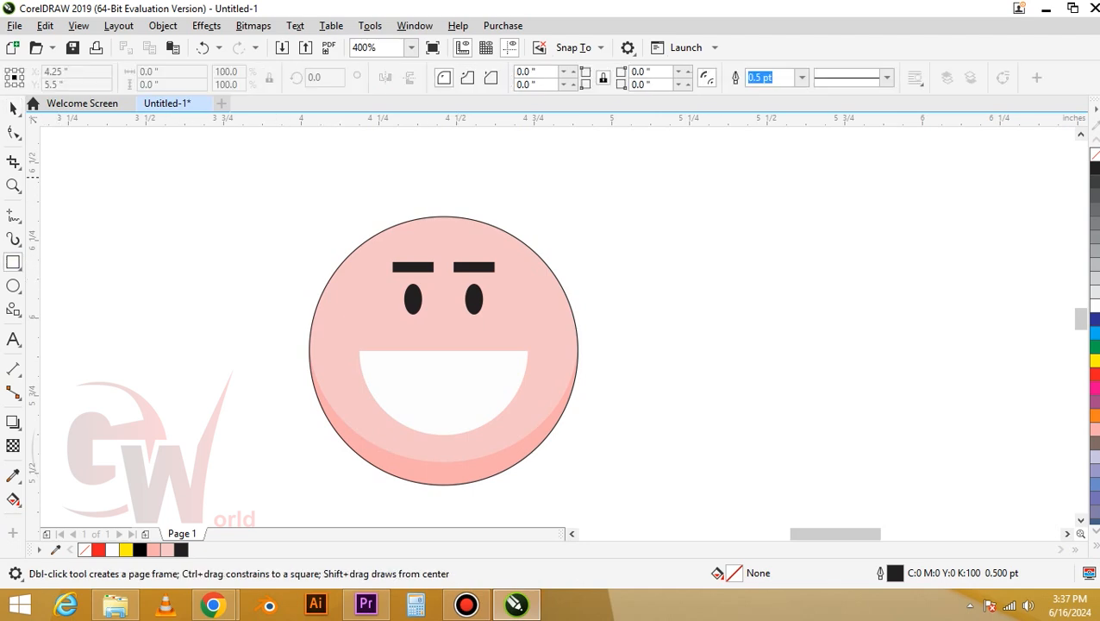
drag(318, 151, 589, 361)
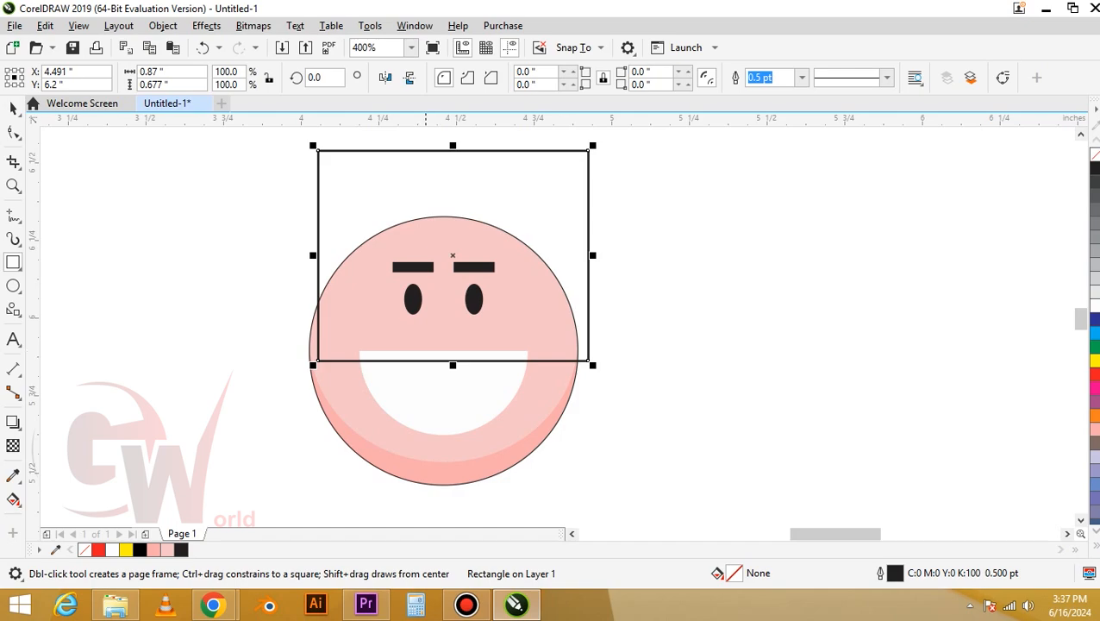
key(space)
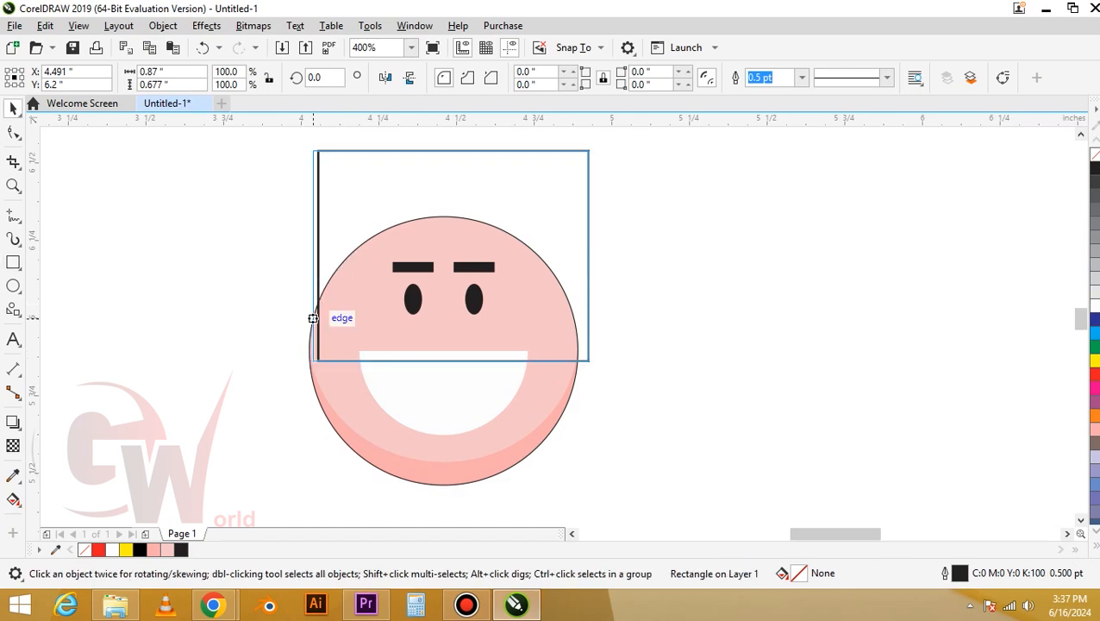
drag(313, 318, 308, 355)
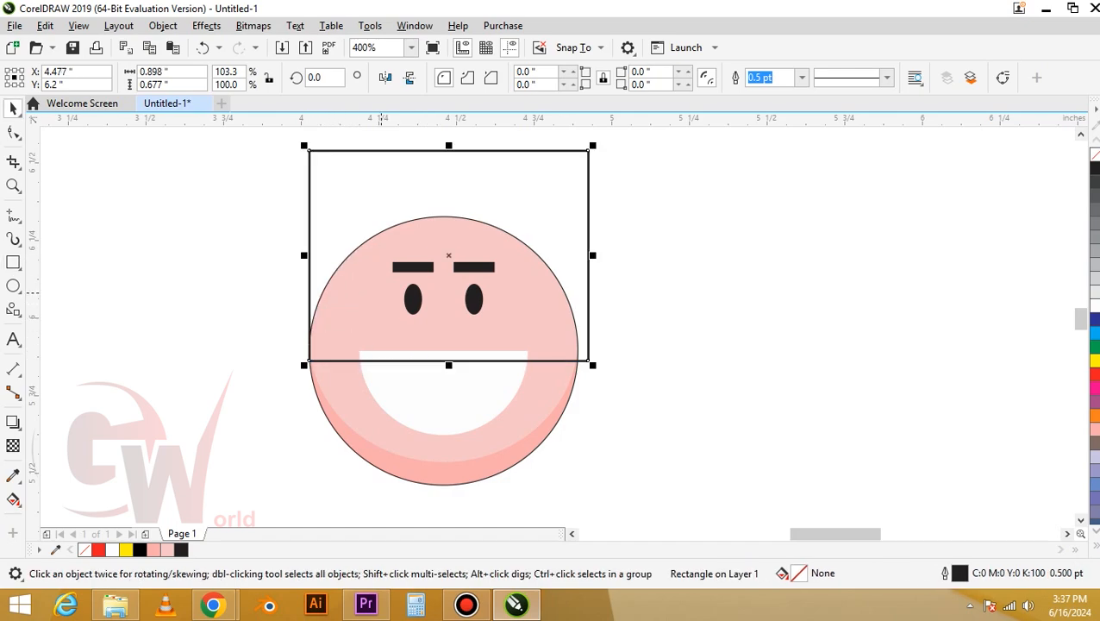
click(384, 167)
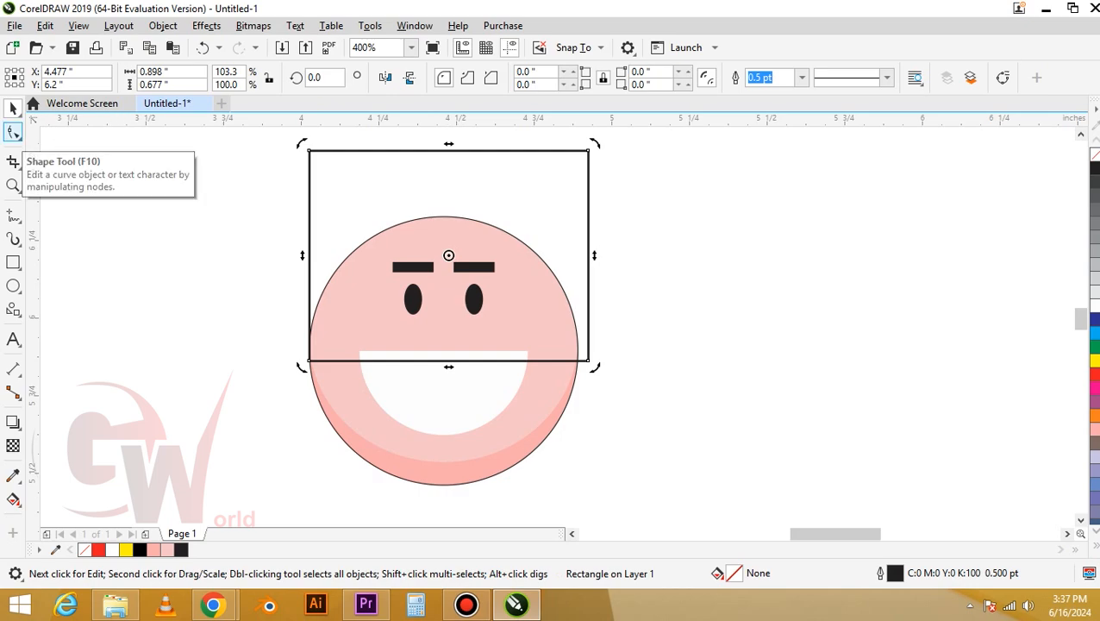
Round the rectangle's top-left corner to 0.339 in and its other corners to 0.035 in, widening it to about 0.92 in
click(13, 132)
drag(309, 151, 459, 217)
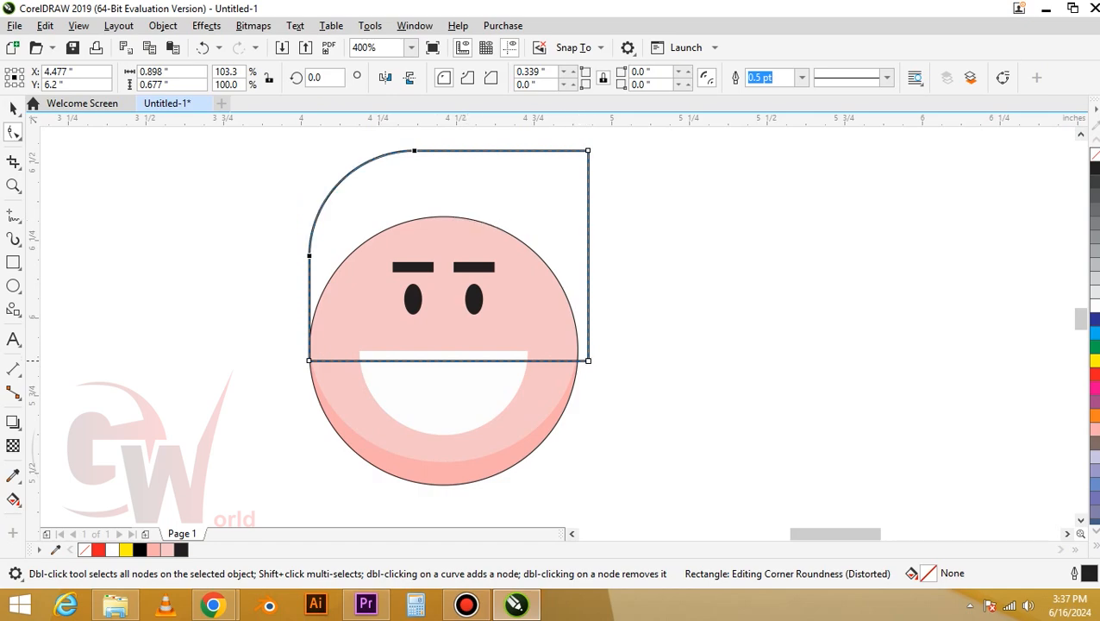
drag(589, 360, 581, 361)
key(space)
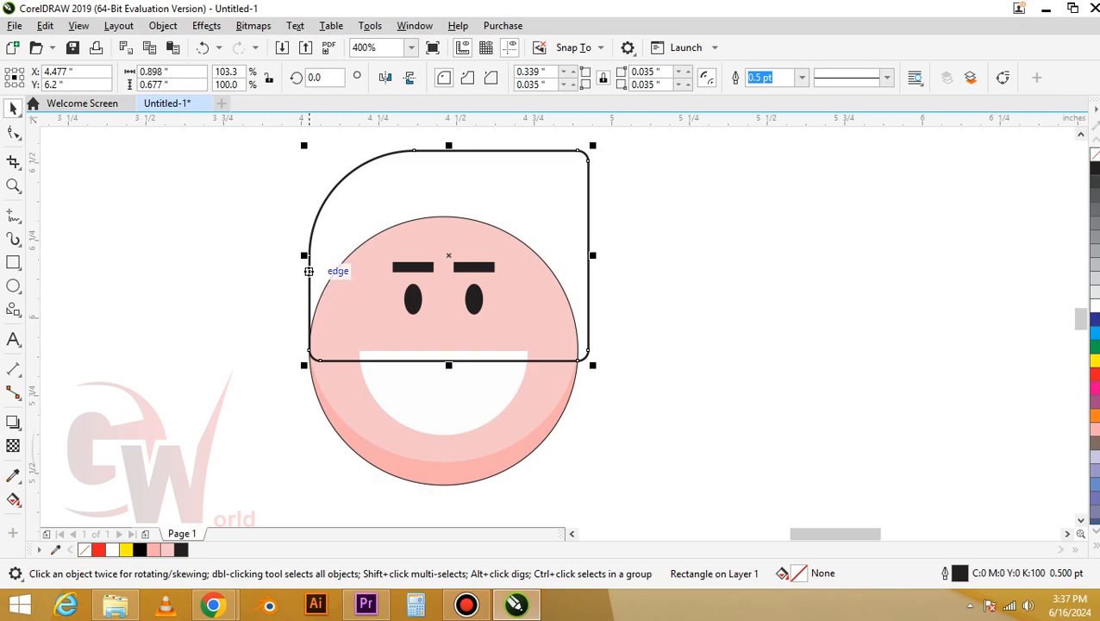
drag(303, 255, 297, 255)
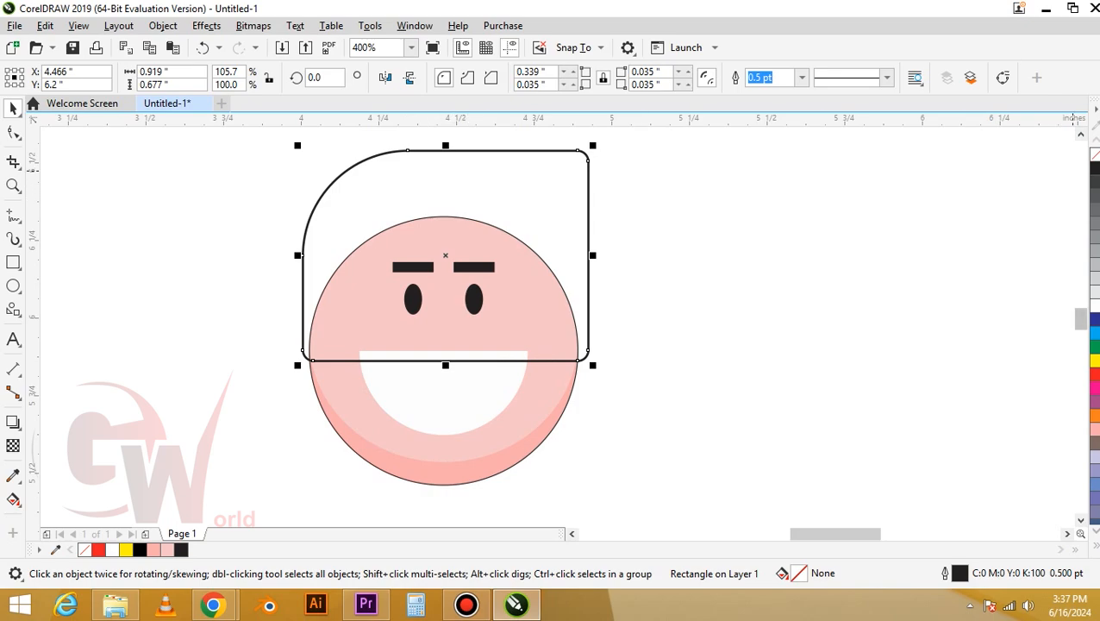
Fill the rectangle with 90% black and send it behind the face as hair
click(1094, 182)
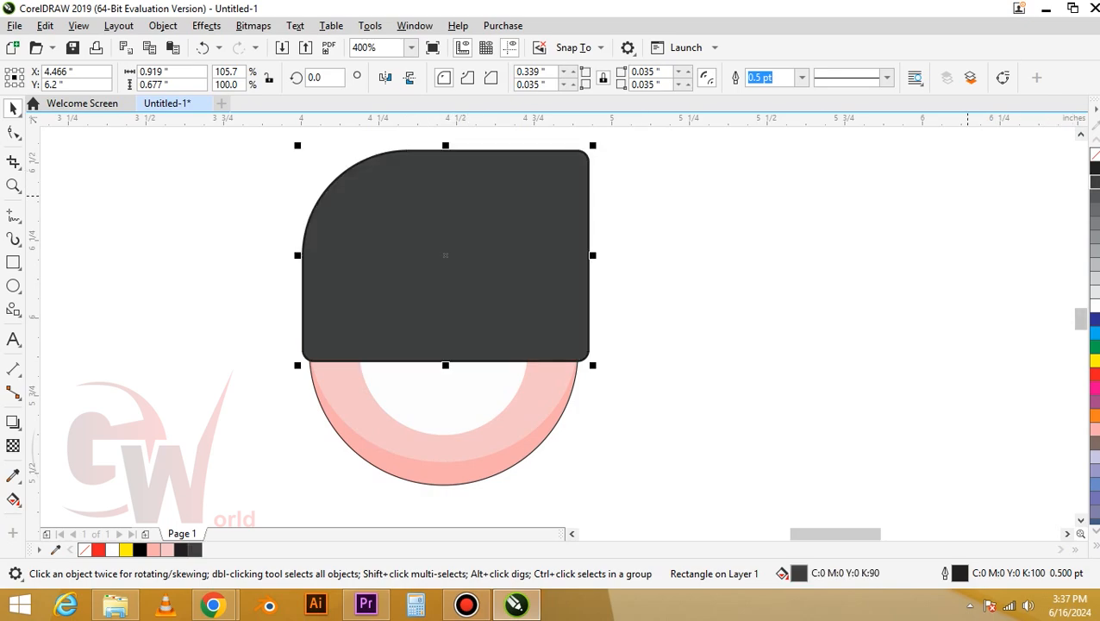
right_click(573, 181)
mouse_move(605, 241)
click(775, 301)
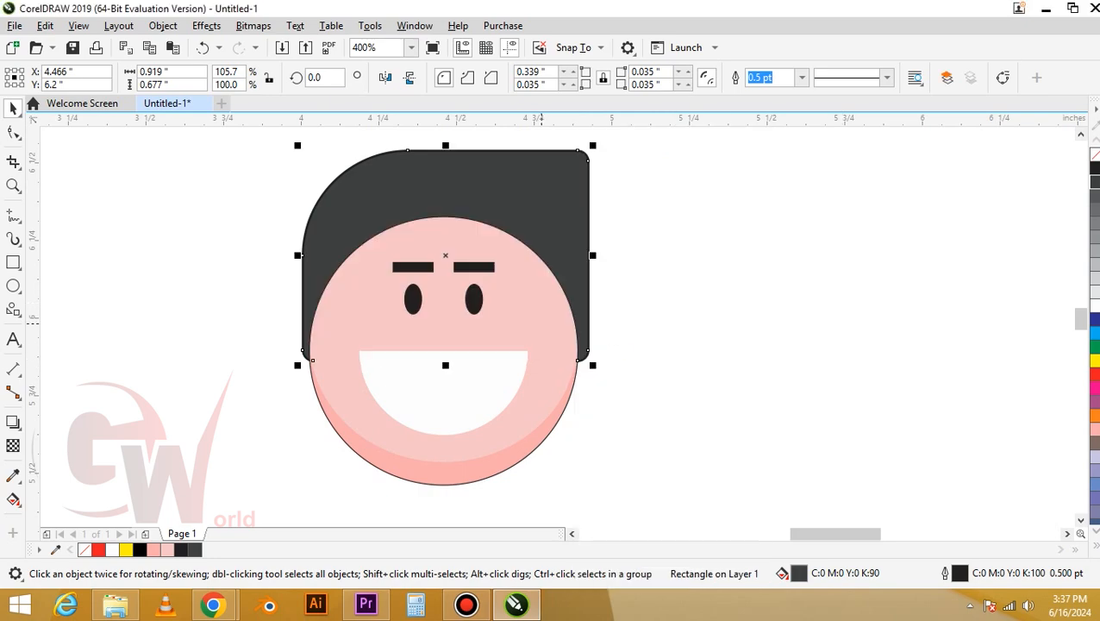
key(ctrl+a)
click(643, 284)
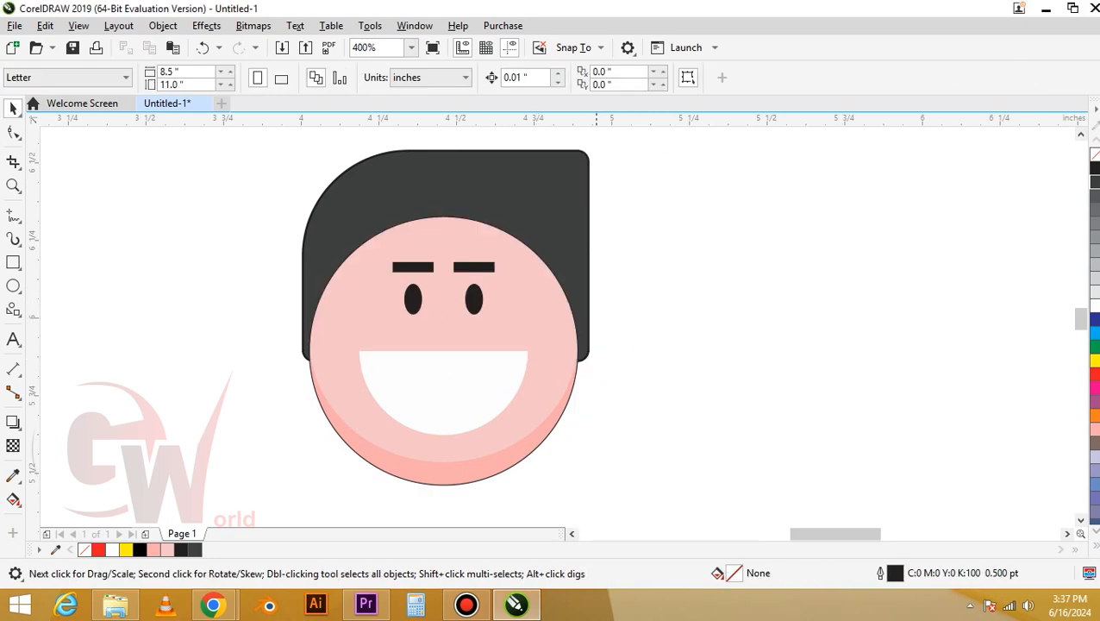
Remove the outline from the hair rectangle
click(576, 210)
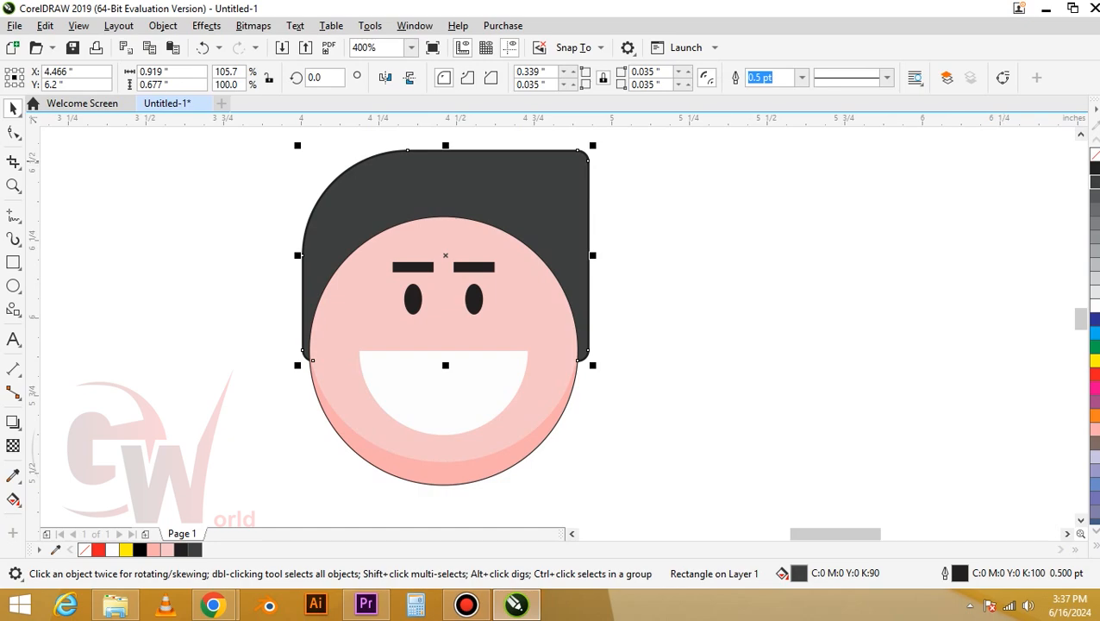
right_click(1095, 153)
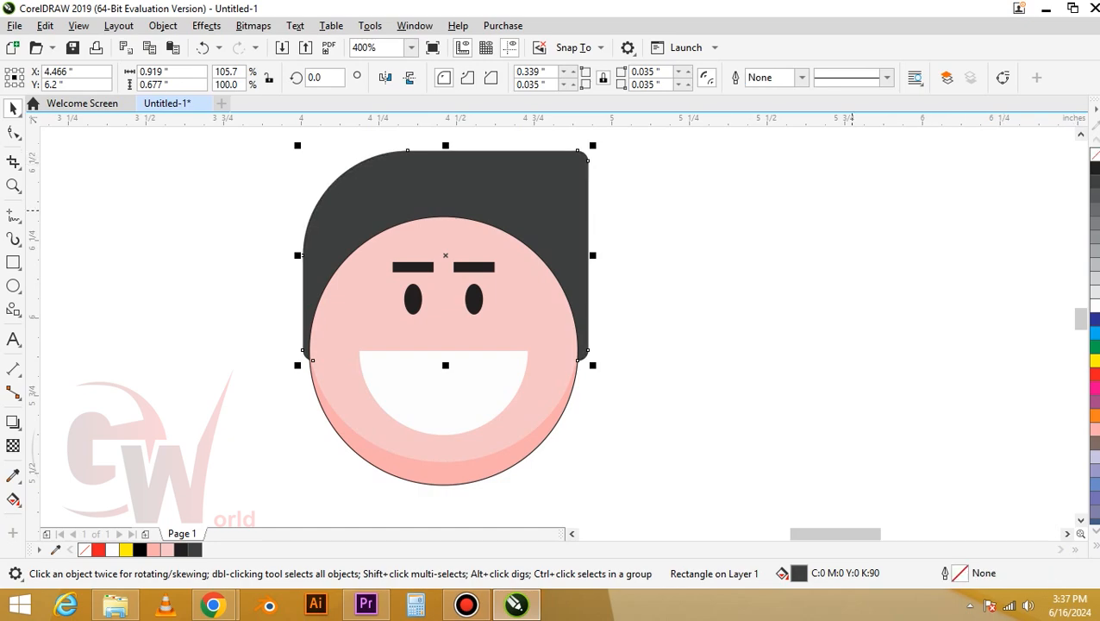
click(725, 244)
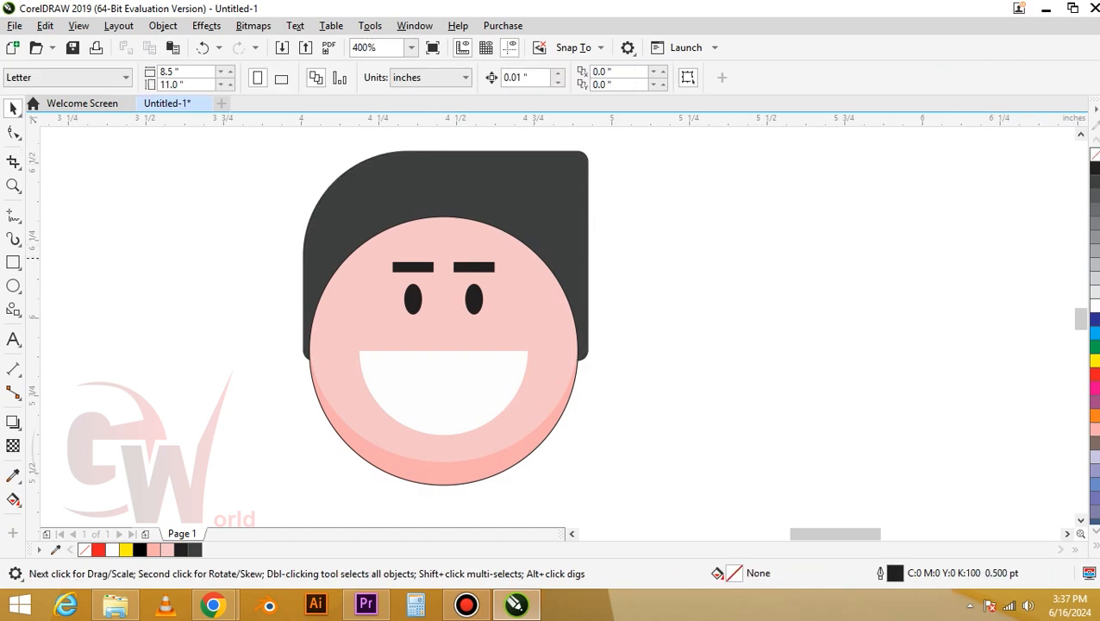
Draw a small circle about 0.067 in wide centered on the face's left edge as an ear
click(13, 285)
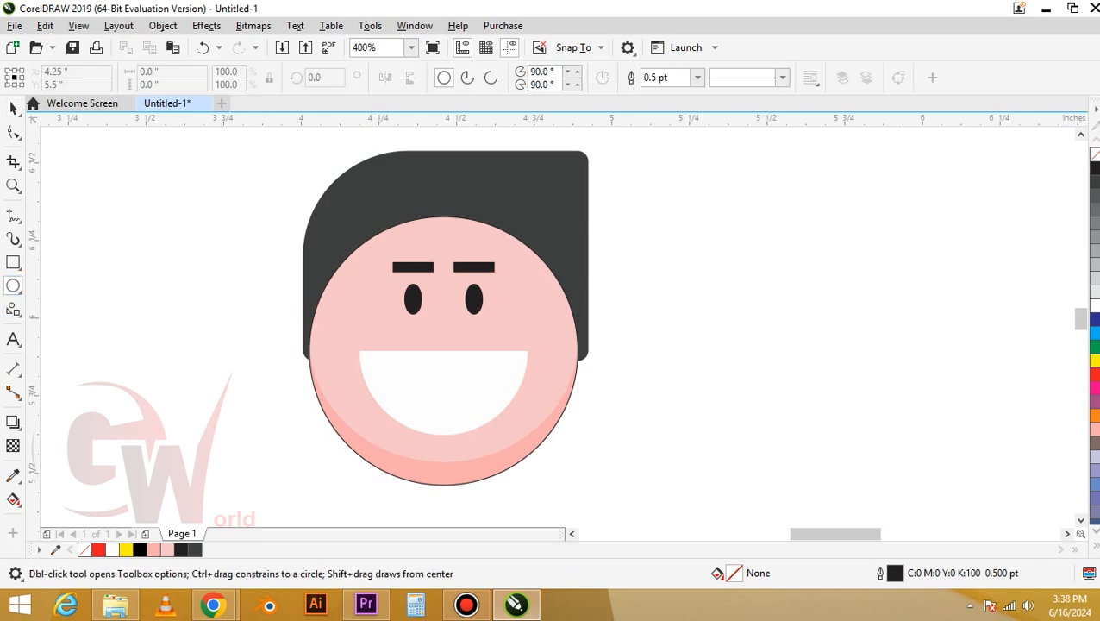
scroll(299, 369, up, 2)
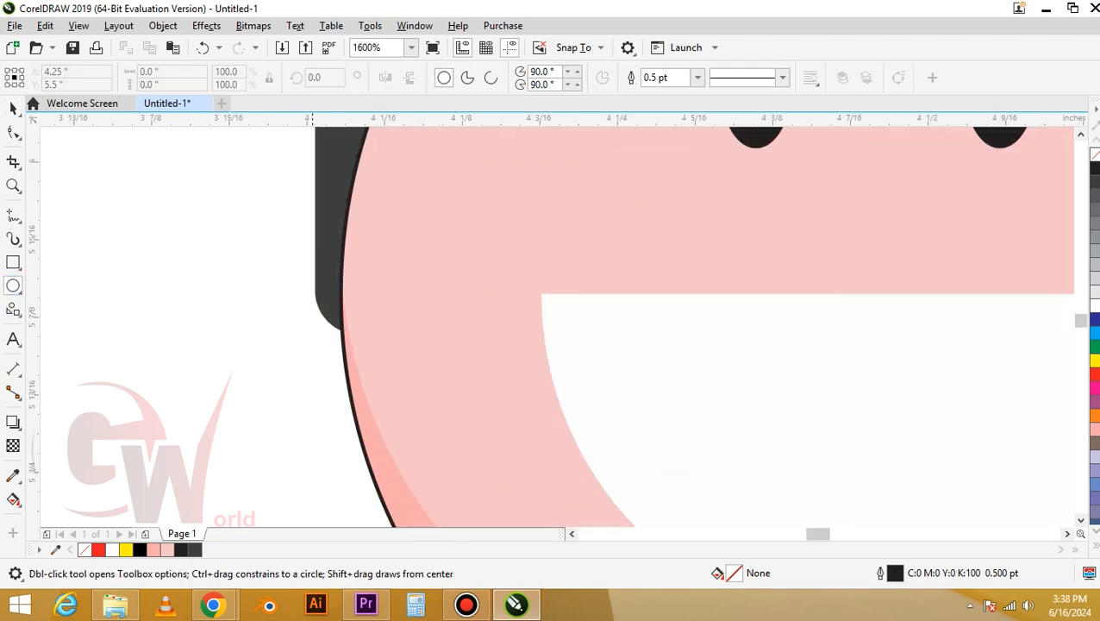
drag(293, 270, 377, 355)
key(space)
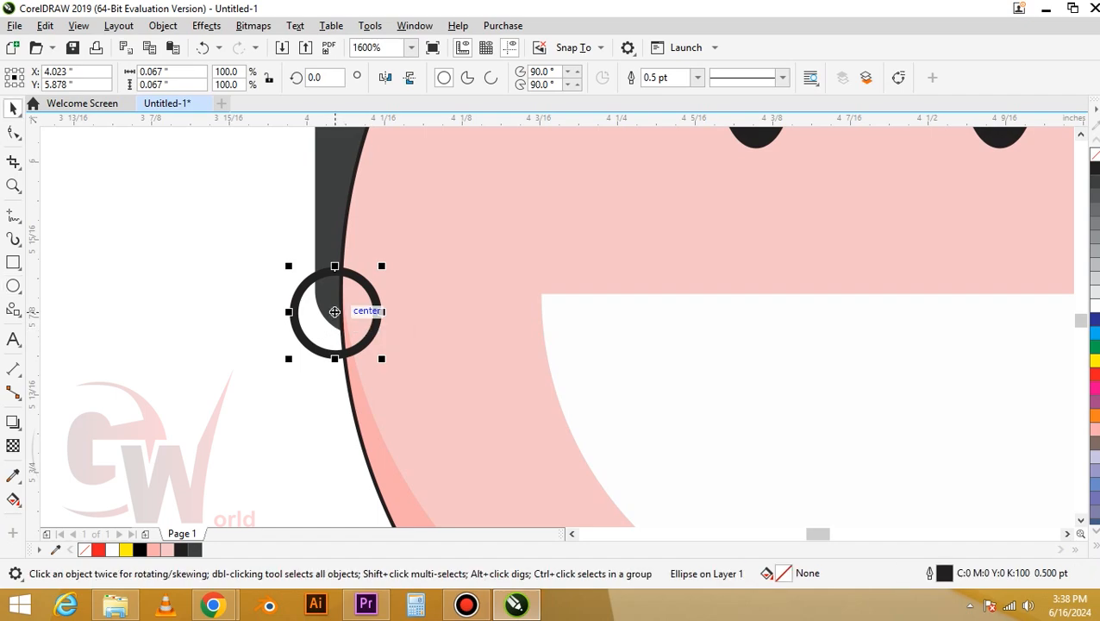
drag(335, 318, 341, 336)
scroll(203, 331, down, 1)
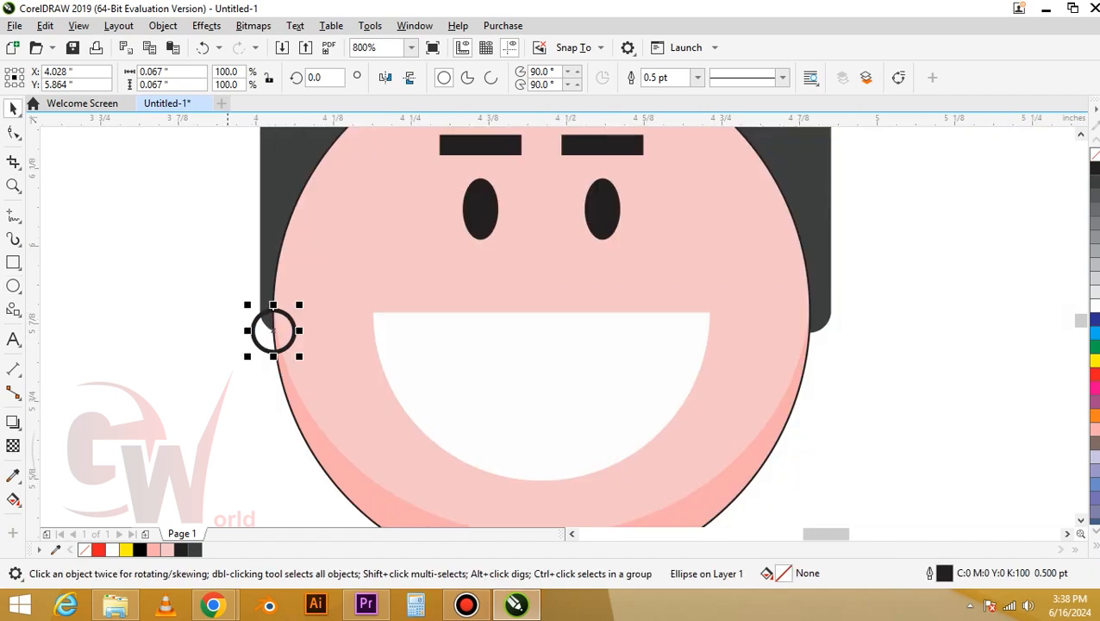
Copy the ear circle to the face's right edge
drag(272, 329, 815, 330)
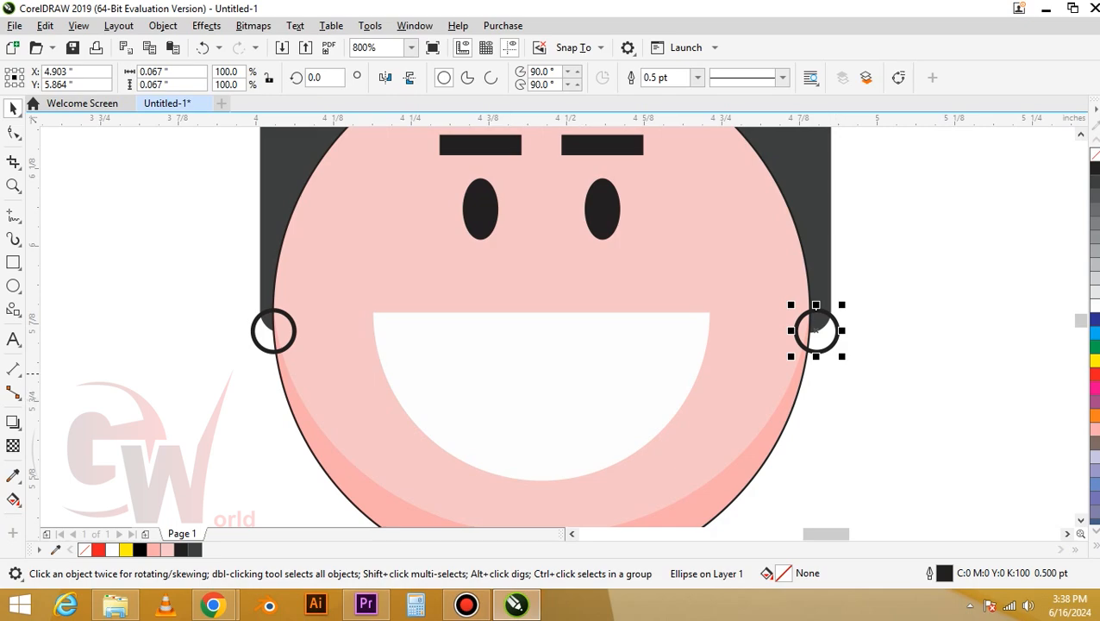
Group both ear circles and center the group horizontally on the face
shift+click(272, 329)
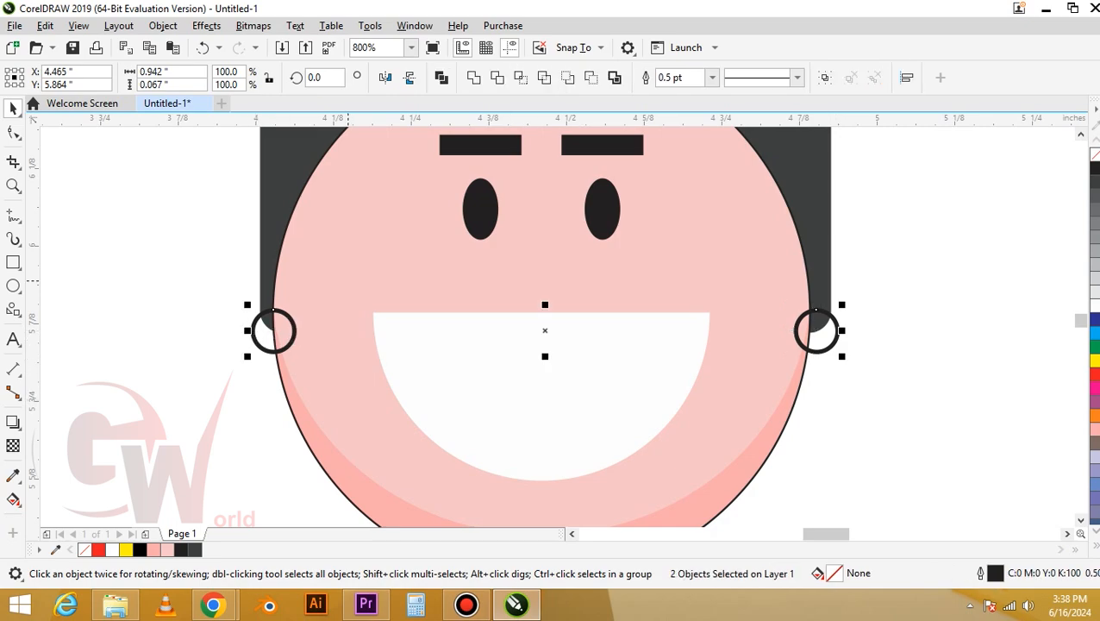
key(ctrl+g)
shift+click(381, 249)
key(c)
shift+click(380, 249)
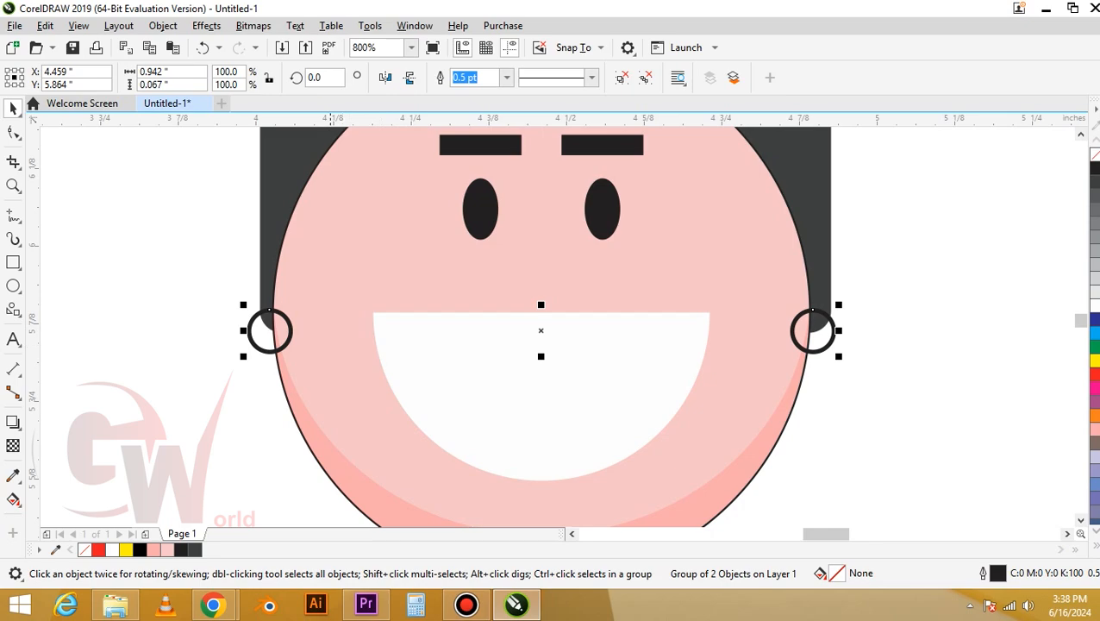
Fill the ears with pink C0 M40 Y20 K0 and send them behind the other objects
click(330, 304)
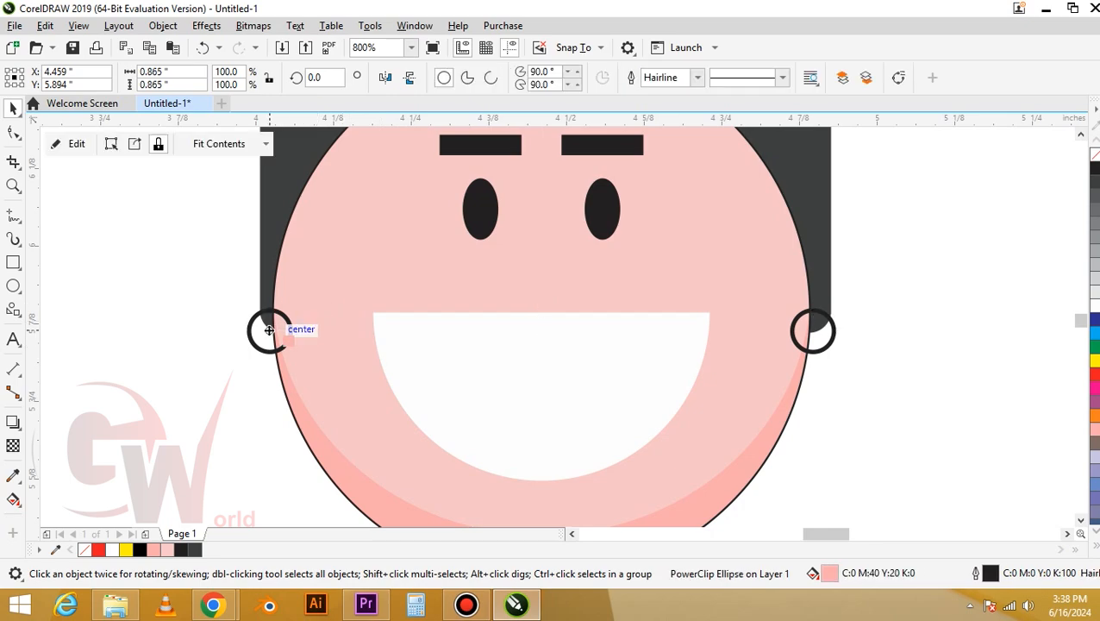
drag(269, 330, 258, 333)
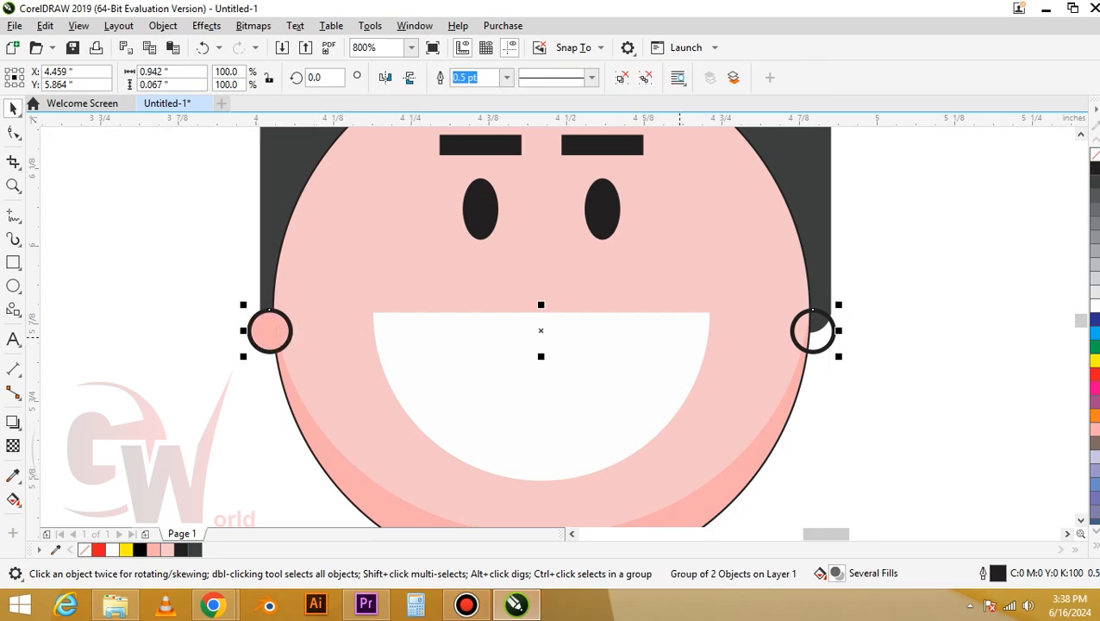
click(1095, 429)
key(shift+Page_Down)
scroll(375, 319, down, 2)
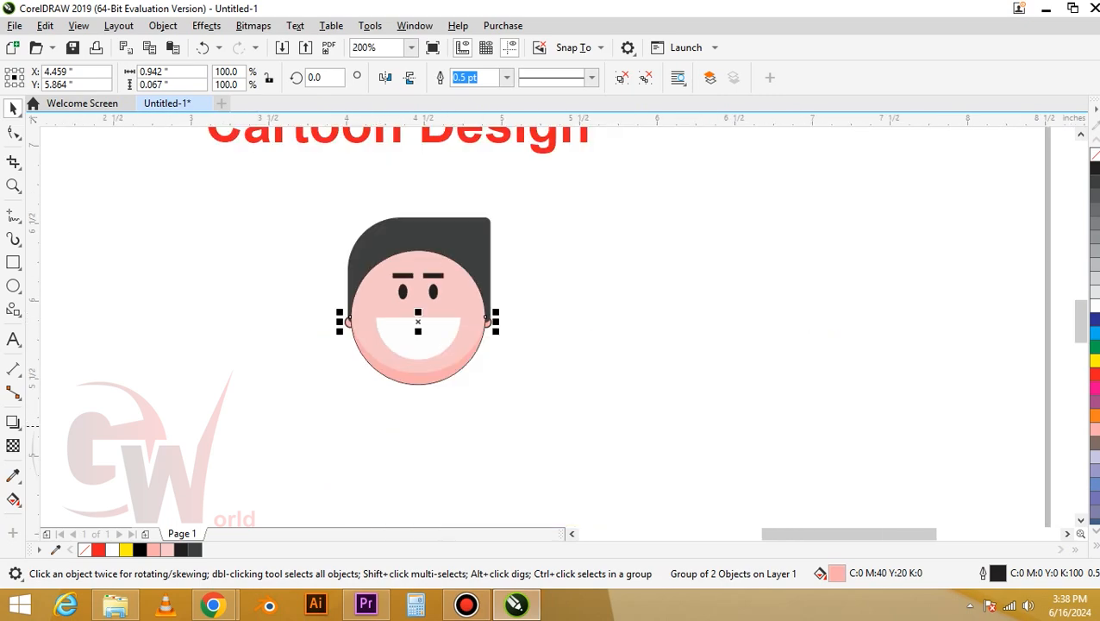
key(Escape)
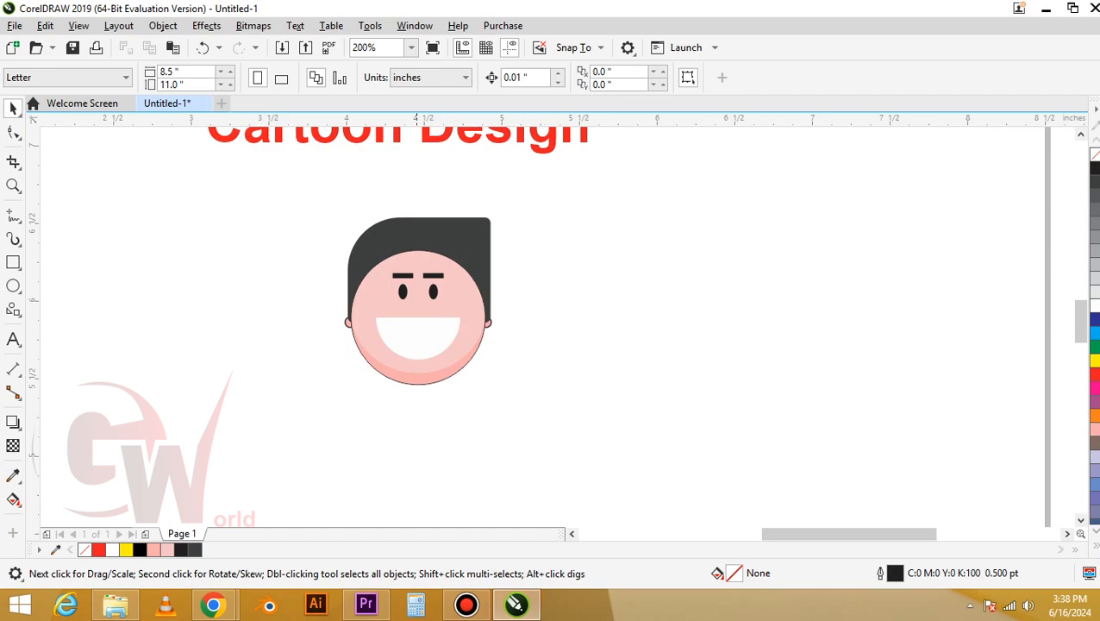
Select all parts of the face and move them upward, closer to the title
drag(292, 206, 529, 397)
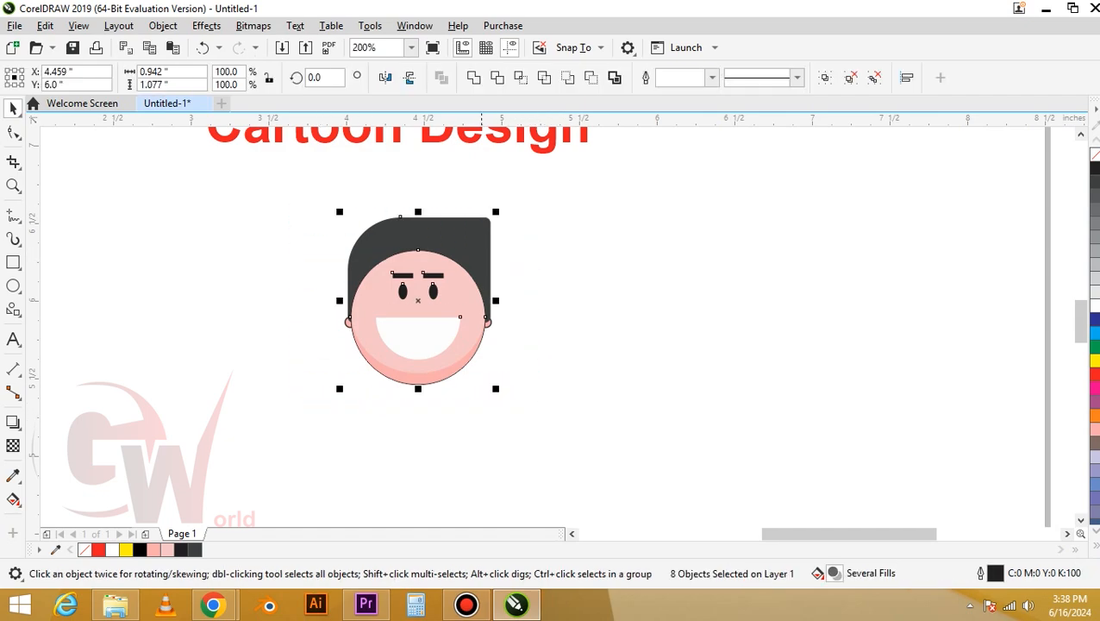
drag(454, 322, 453, 275)
click(592, 353)
Scale the Cartoon Design title down to about 1.2 in wide and center it above the face
scroll(592, 353, down, 1)
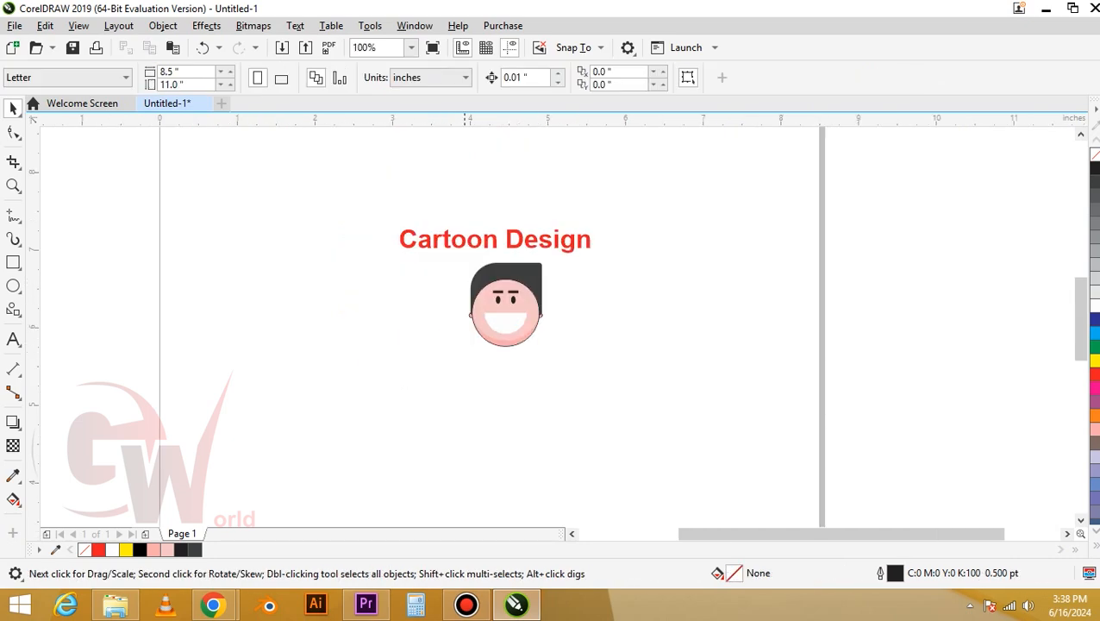
drag(380, 214, 641, 362)
key(shift+F2)
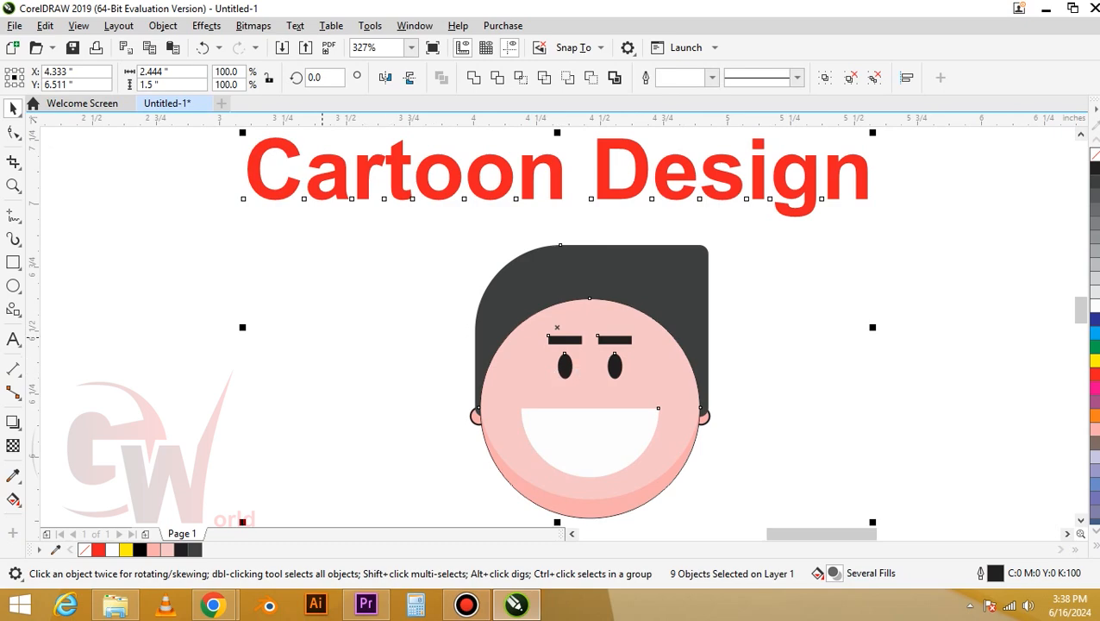
key(Escape)
click(404, 177)
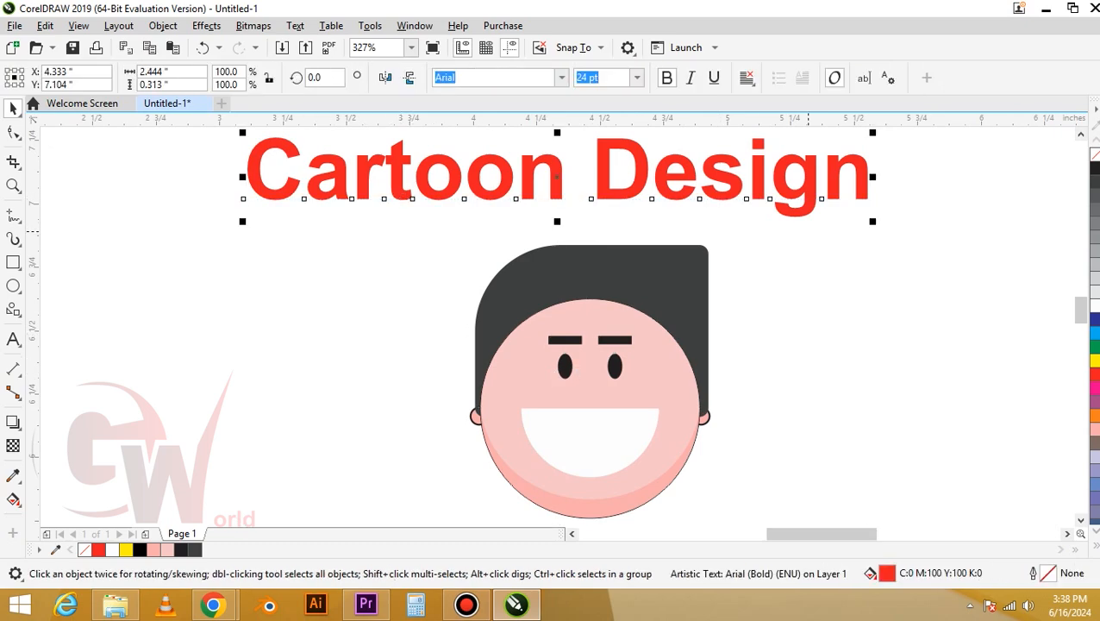
drag(872, 222, 704, 234)
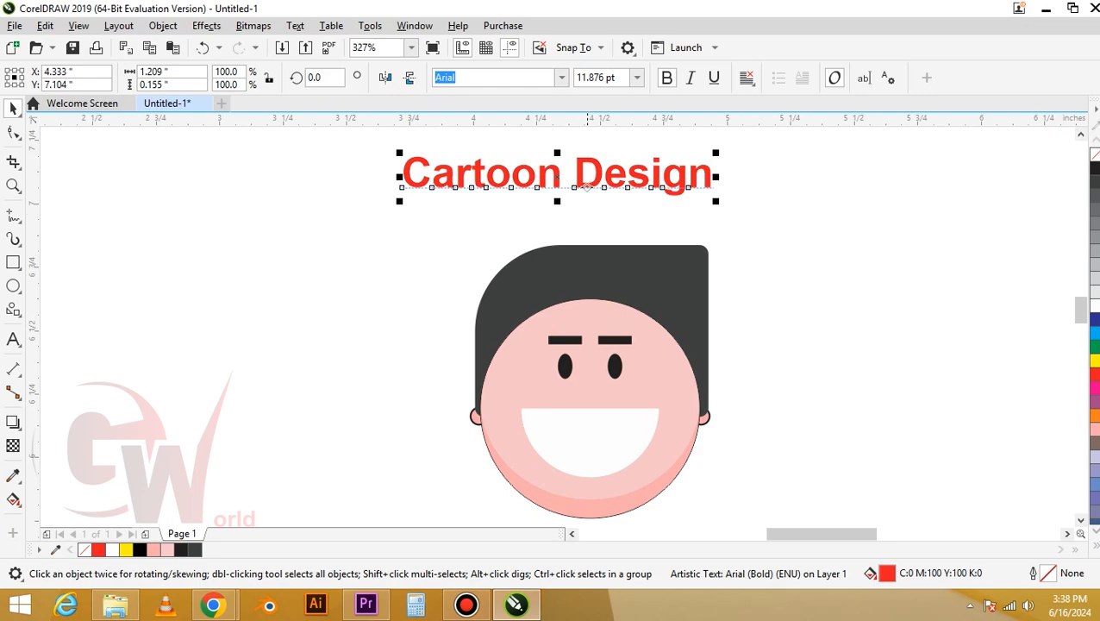
drag(591, 176, 624, 198)
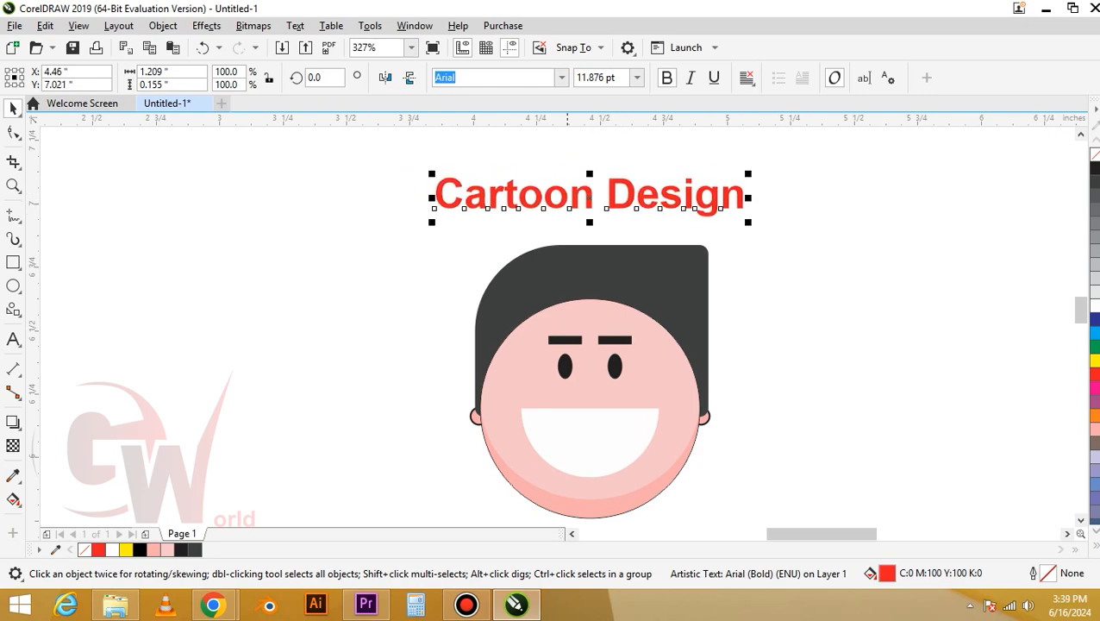
Select the title and the whole face together
scroll(509, 290, down, 2)
drag(418, 199, 618, 349)
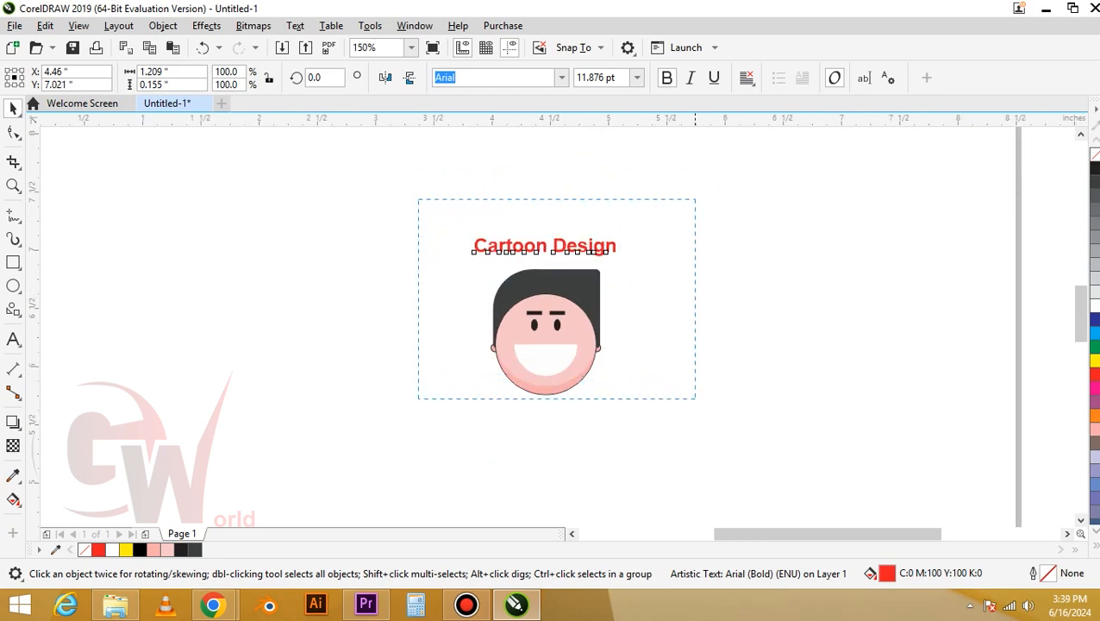